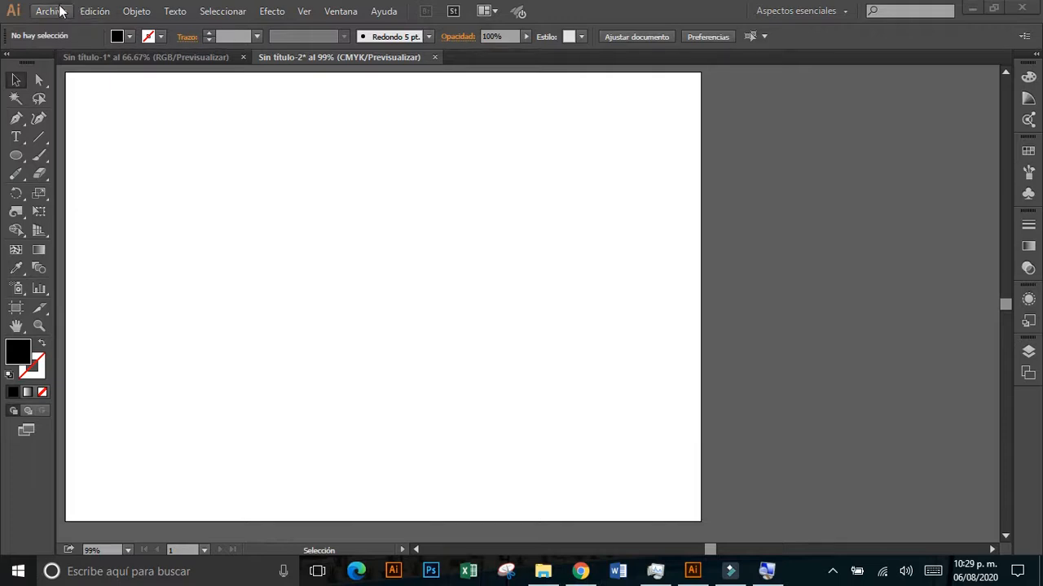
Step: Create a new landscape document with the Tabloide size, 431.8 by 279.4 mm, in CMYK
{"action": "left_click", "coordinate": [55, 11]}
{"action": "left_click", "coordinate": [193, 69]}
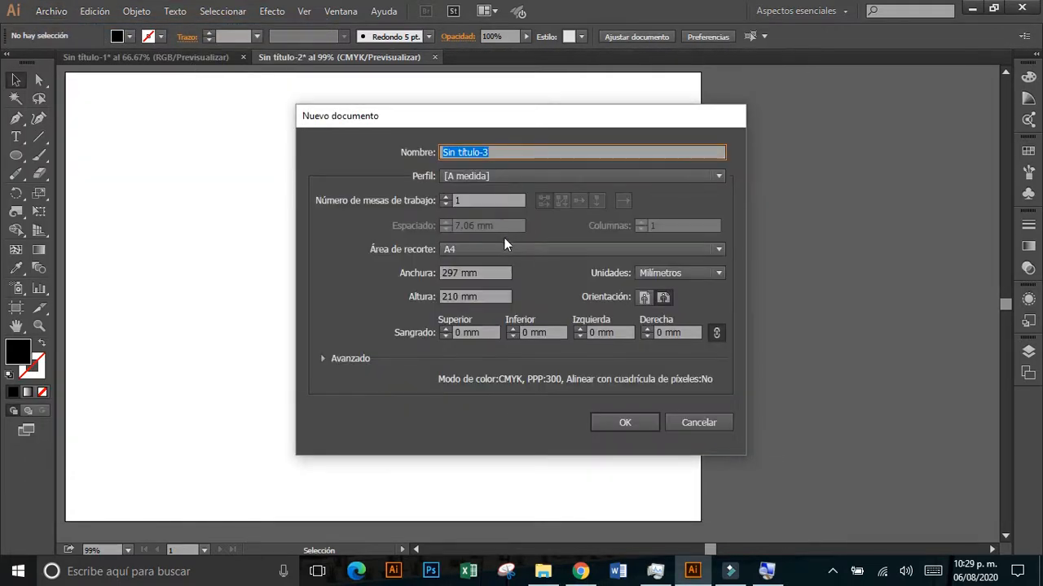
{"action": "left_click", "coordinate": [502, 244]}
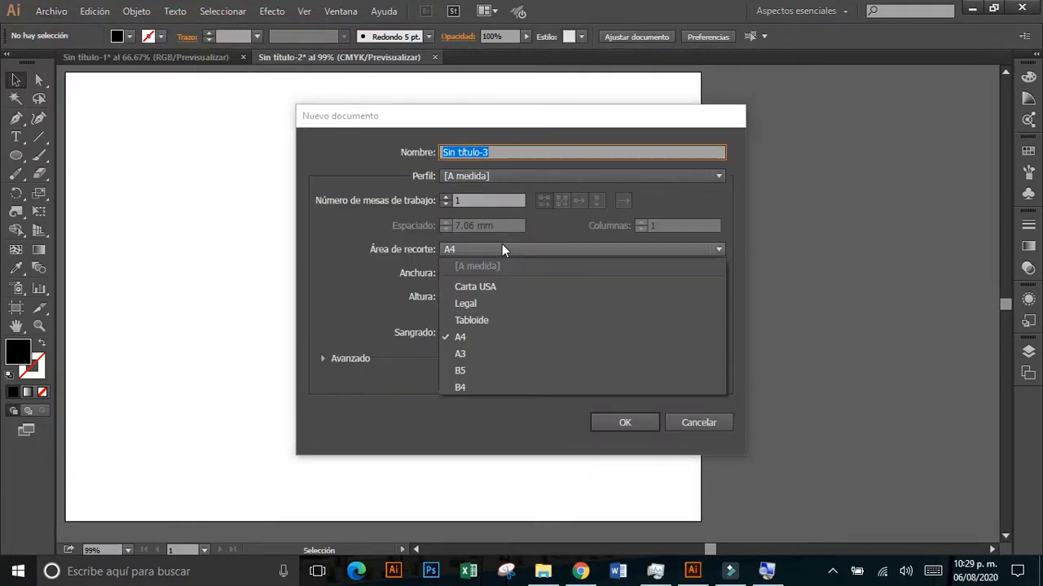
{"action": "left_click", "coordinate": [484, 319]}
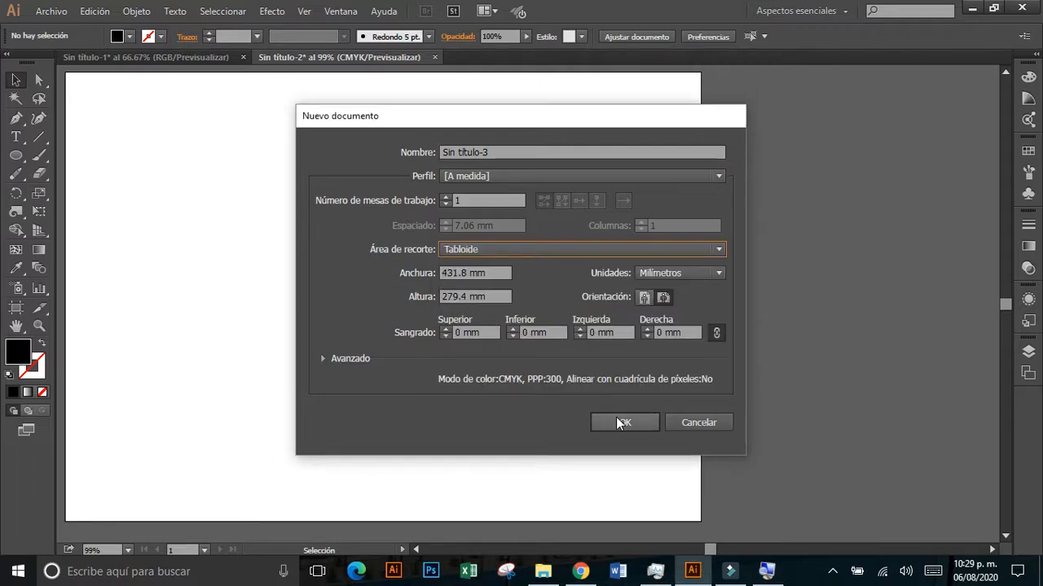
{"action": "left_click", "coordinate": [621, 422]}
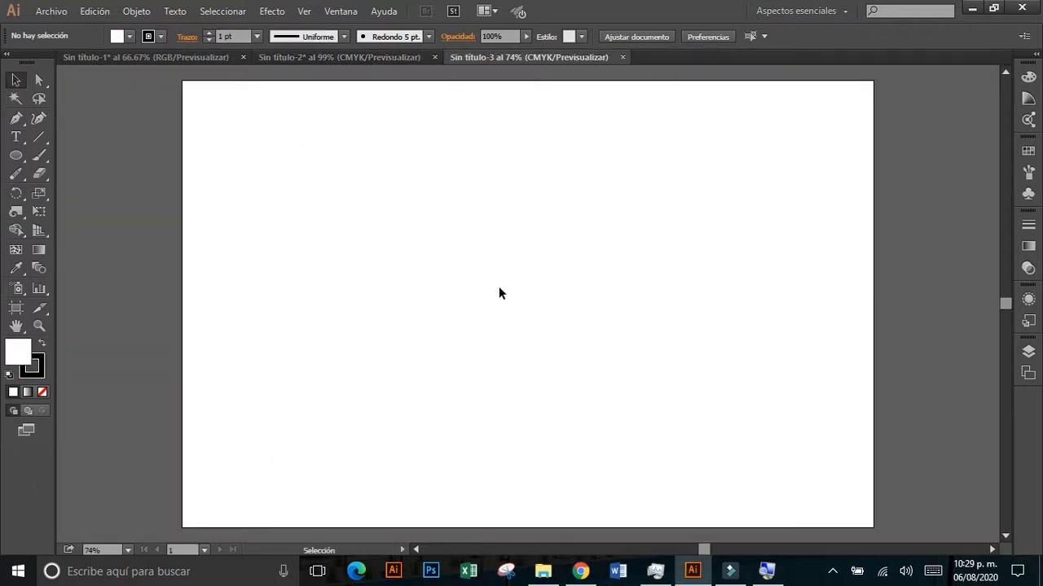
Step: Add the text "Efecto" in the upper-left area of the artboard and enlarge it to about 73.5 pt
{"action": "left_click_drag", "start_coordinate": [474, 279], "coordinate": [397, 284]}
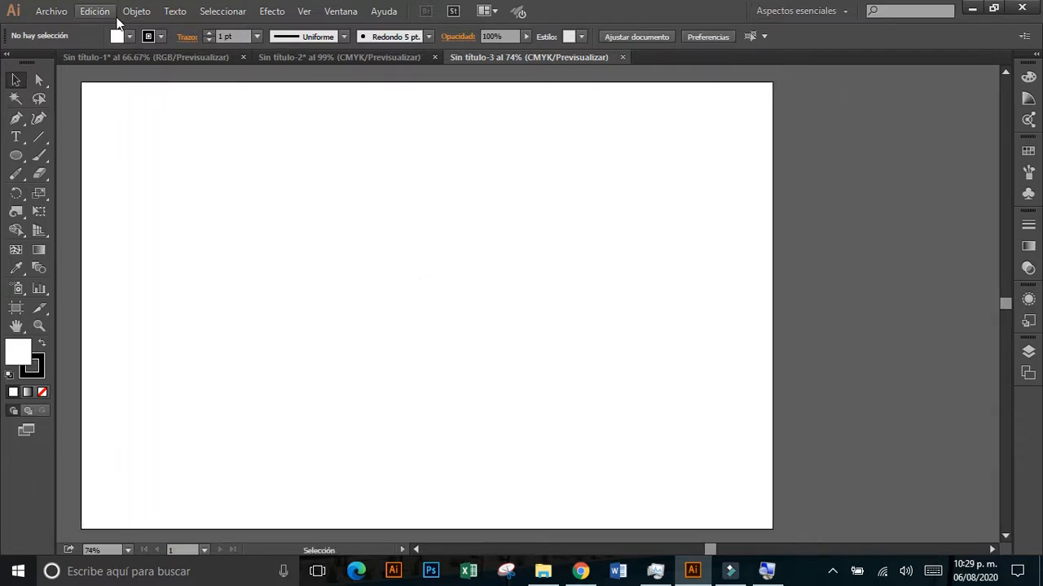
{"action": "left_click", "coordinate": [16, 137]}
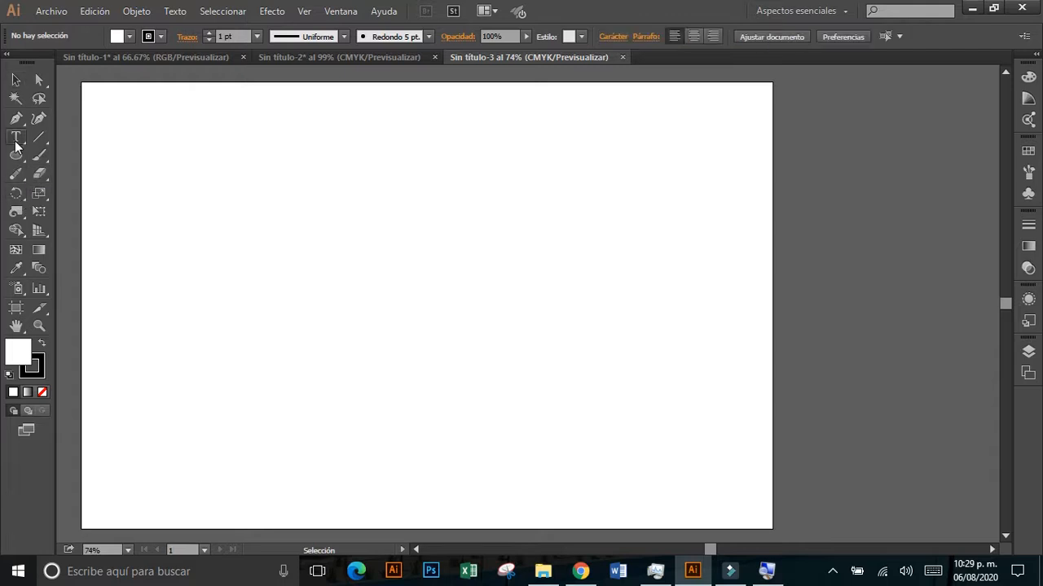
{"action": "left_click", "coordinate": [223, 207]}
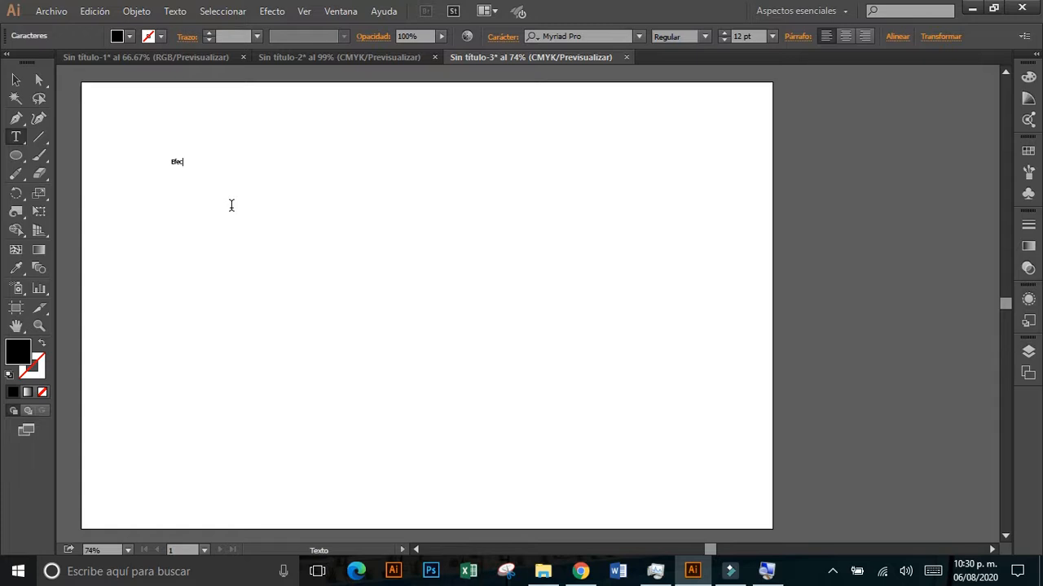
{"action": "left_click", "coordinate": [16, 80]}
{"action": "left_click_drag", "start_coordinate": [188, 170], "coordinate": [285, 232]}
Step: Set the text's font to #44 Font, enlarge it to about 104.9 pt and place it near the artboard's upper-left corner
{"action": "left_click", "coordinate": [638, 37]}
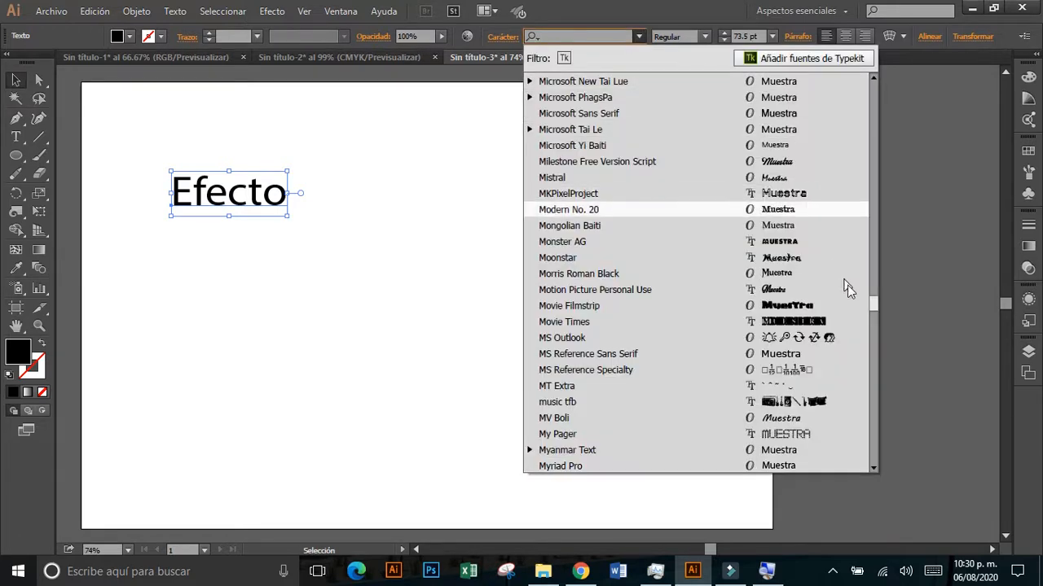
{"action": "left_click_drag", "start_coordinate": [872, 303], "coordinate": [853, 90]}
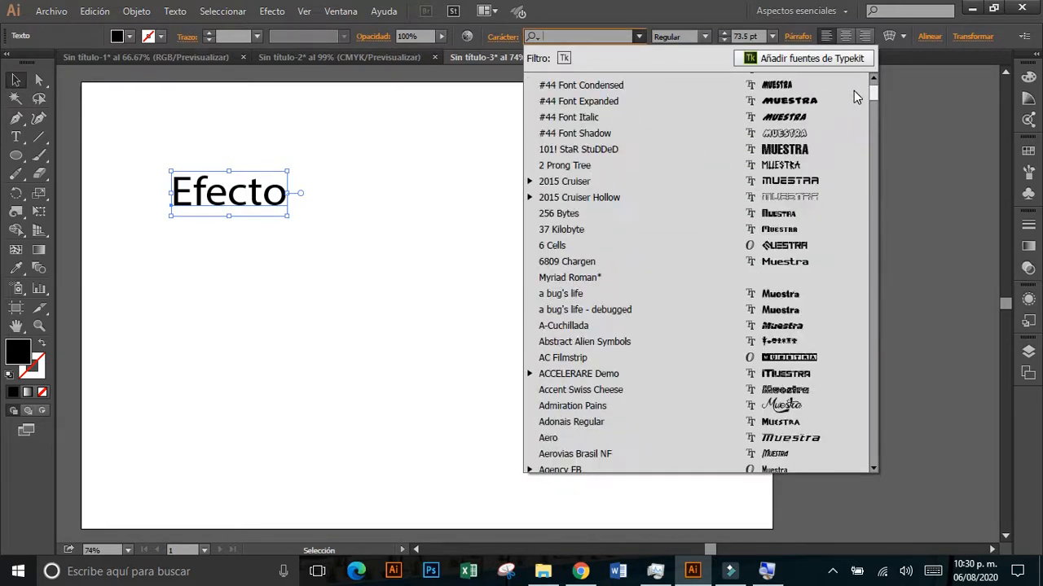
{"action": "left_click", "coordinate": [823, 94]}
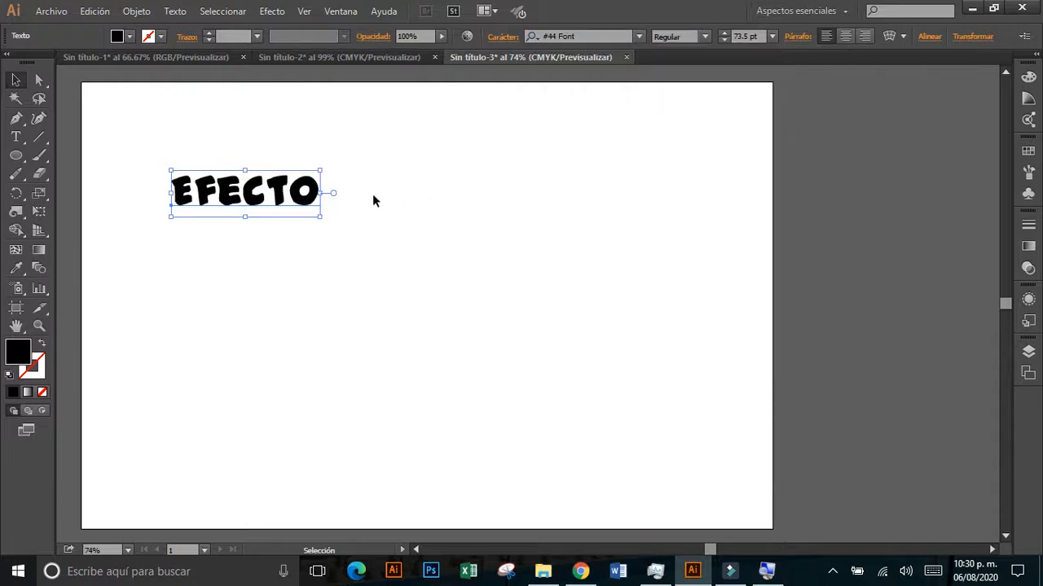
{"action": "left_click_drag", "start_coordinate": [321, 218], "coordinate": [288, 163]}
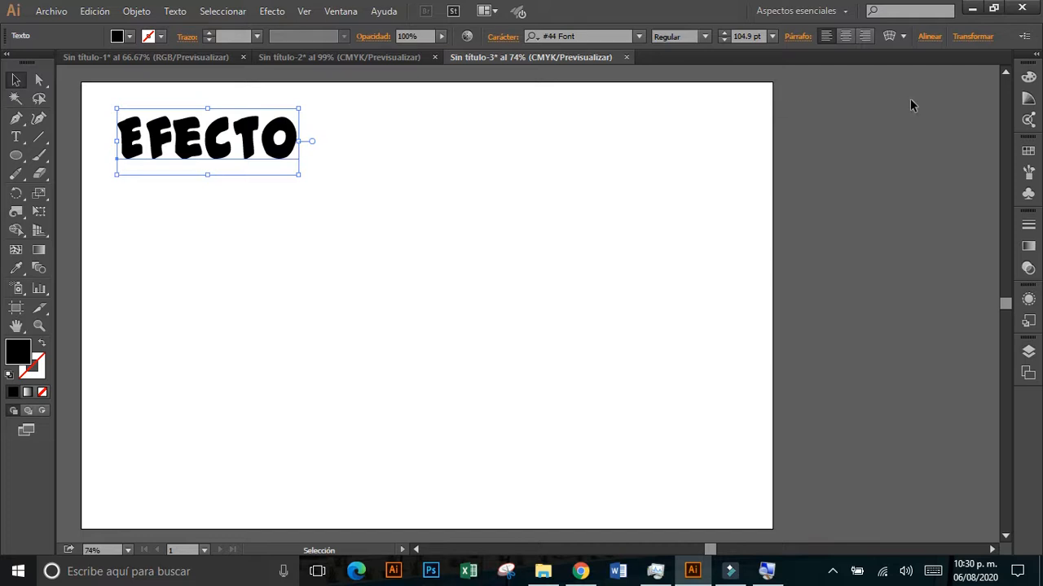
Step: Fill the EFECTO text with the orange swatch C=0 M=80 Y=95 K=0 and deselect it
{"action": "left_click", "coordinate": [1023, 155]}
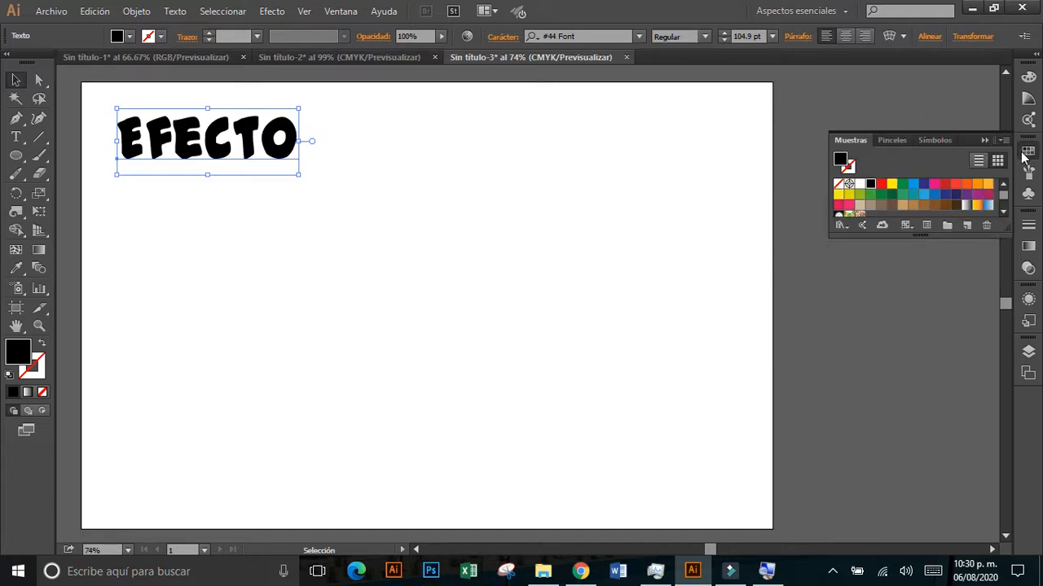
{"action": "left_click", "coordinate": [966, 184]}
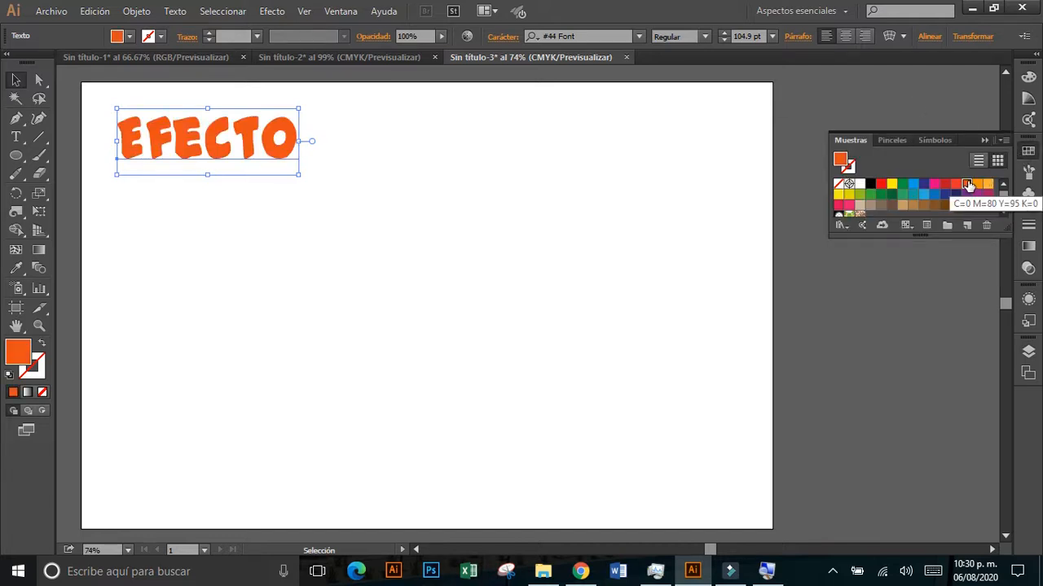
{"action": "left_click", "coordinate": [249, 203]}
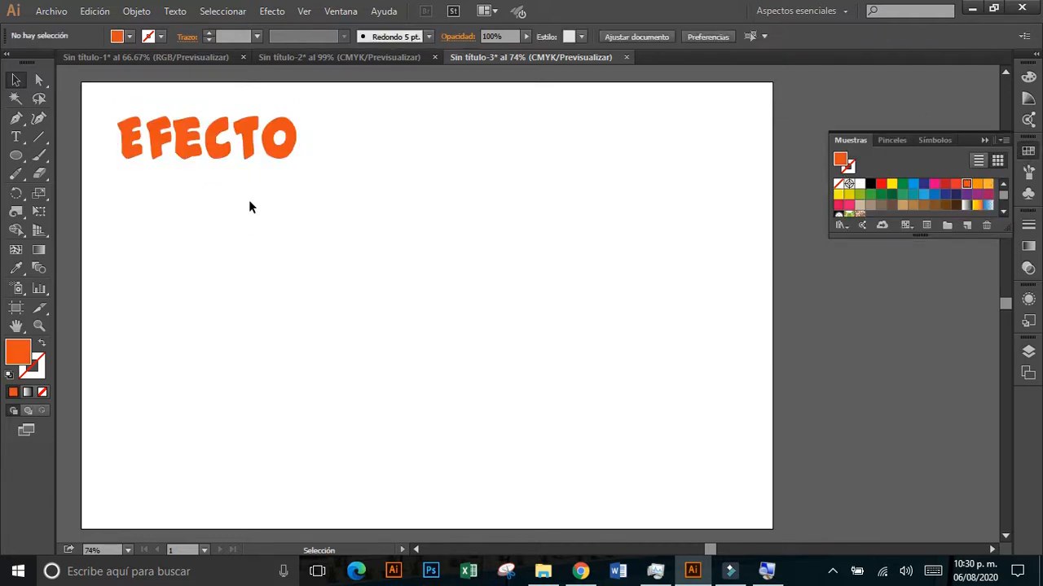
{"action": "left_click", "coordinate": [244, 149]}
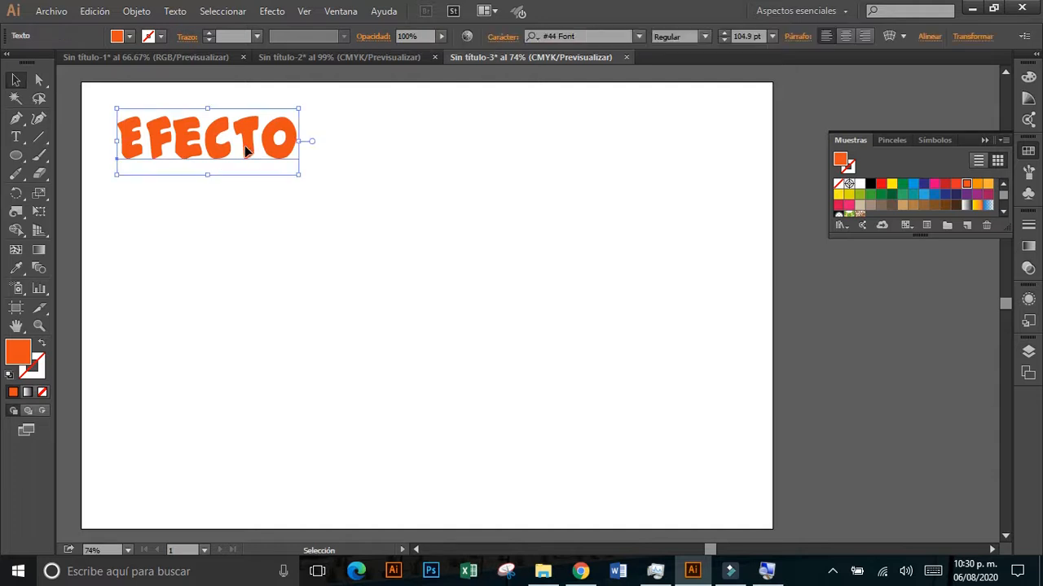
{"action": "left_click_drag", "start_coordinate": [246, 146], "coordinate": [229, 408]}
{"action": "left_click_drag", "start_coordinate": [232, 227], "coordinate": [469, 478]}
{"action": "left_click_drag", "start_coordinate": [272, 356], "coordinate": [701, 444]}
Step: Narrow the EFECTO text horizontally without changing its height
{"action": "left_click_drag", "start_coordinate": [214, 158], "coordinate": [256, 144]}
{"action": "left_click", "coordinate": [254, 151]}
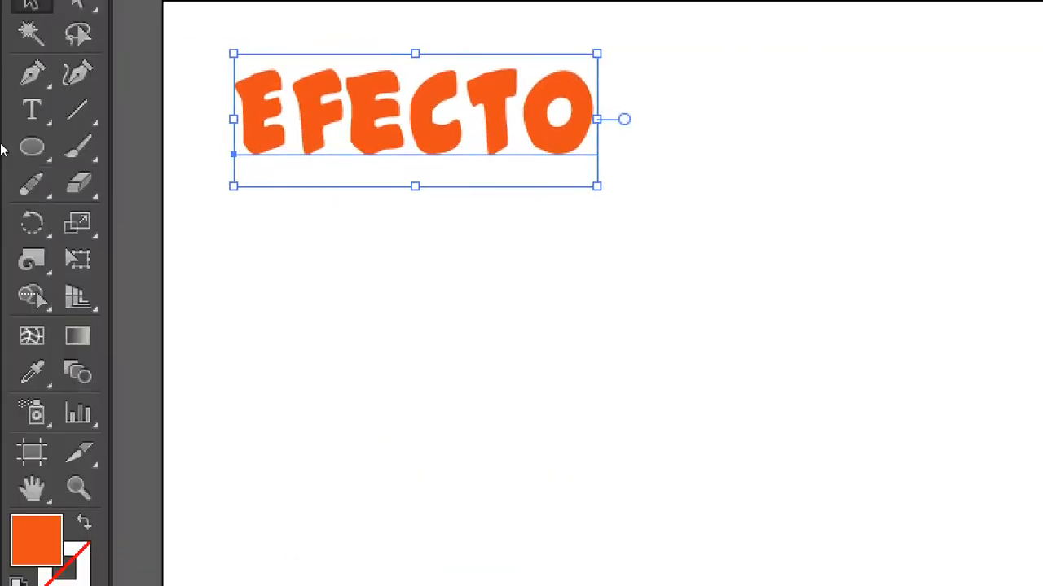
{"action": "left_click_drag", "start_coordinate": [597, 186], "coordinate": [484, 128]}
{"action": "left_click_drag", "start_coordinate": [244, 146], "coordinate": [277, 174]}
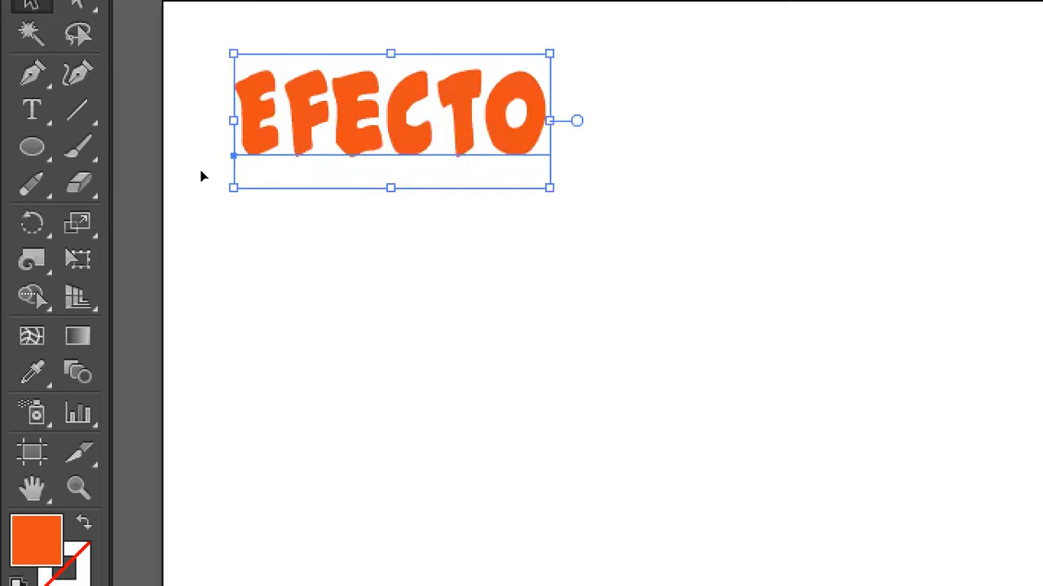
{"action": "left_click", "coordinate": [22, 208]}
{"action": "left_click", "coordinate": [19, 197]}
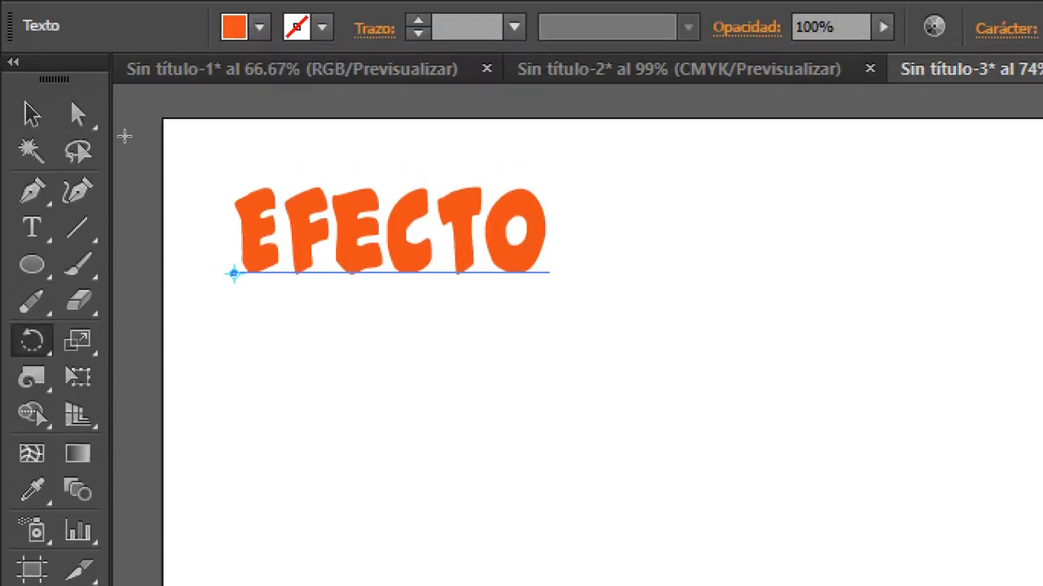
{"action": "left_click", "coordinate": [31, 114]}
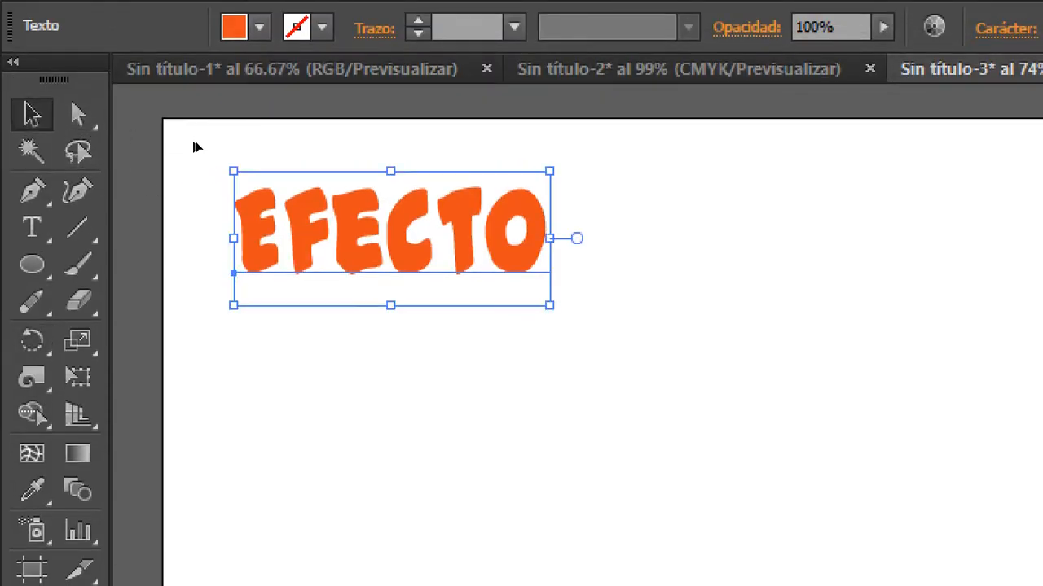
Step: Nudge the EFECTO text slightly down and place copies of it to its right along the top of the artboard
{"action": "left_click_drag", "start_coordinate": [233, 273], "coordinate": [232, 282]}
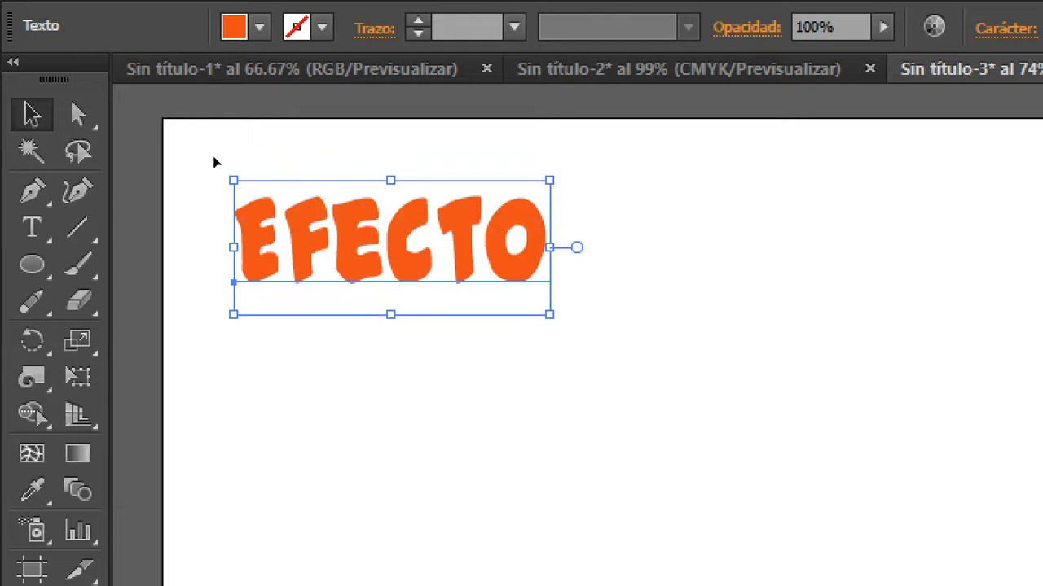
{"action": "left_click_drag", "start_coordinate": [464, 245], "coordinate": [999, 266]}
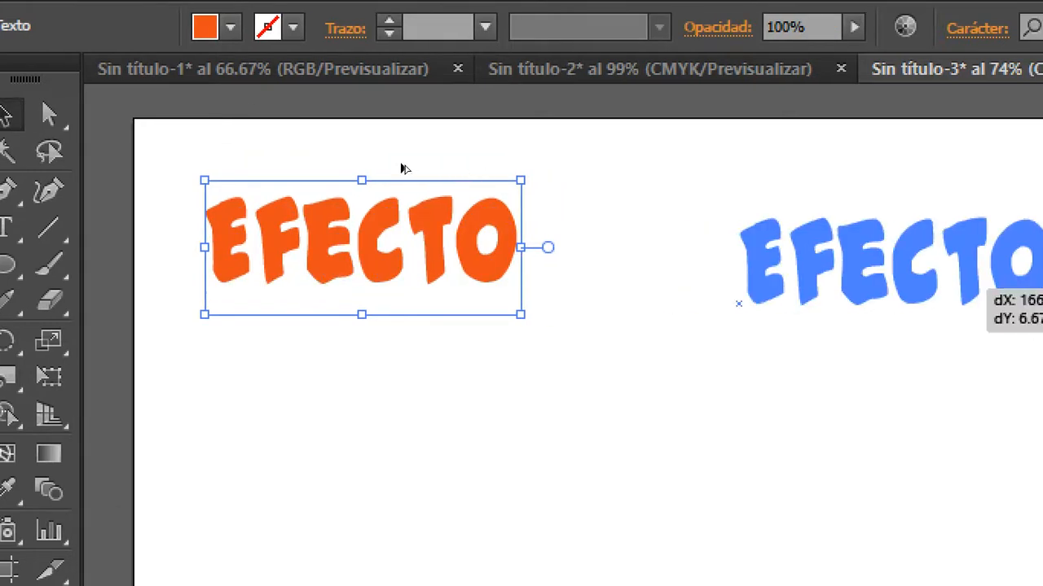
{"action": "left_click_drag", "start_coordinate": [813, 262], "coordinate": [1008, 273]}
Step: Rotate the leftmost EFECTO text slightly counterclockwise around the start of its baseline
{"action": "left_click_drag", "start_coordinate": [171, 137], "coordinate": [173, 136]}
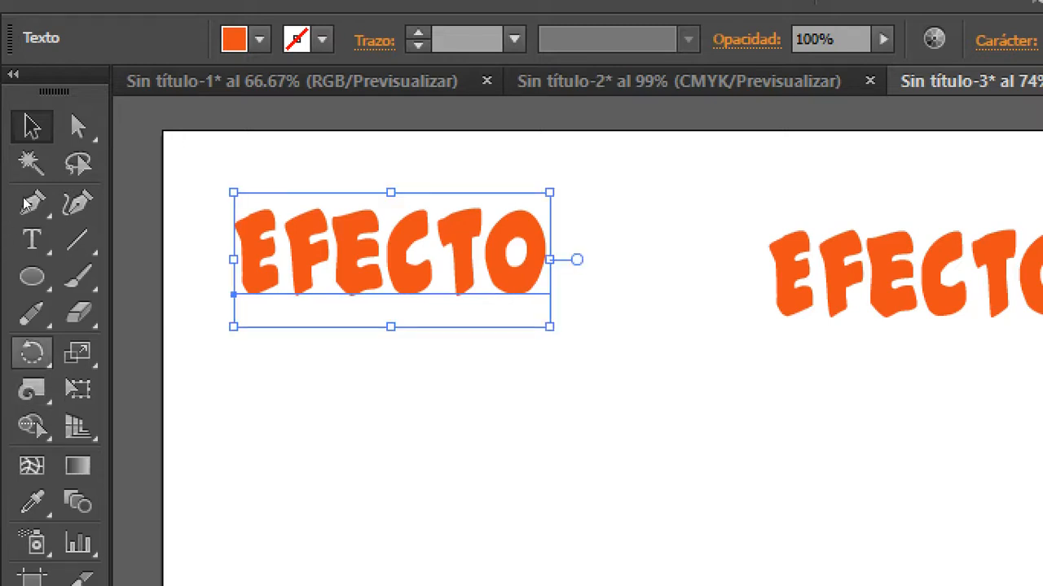
{"action": "key", "text": "r"}
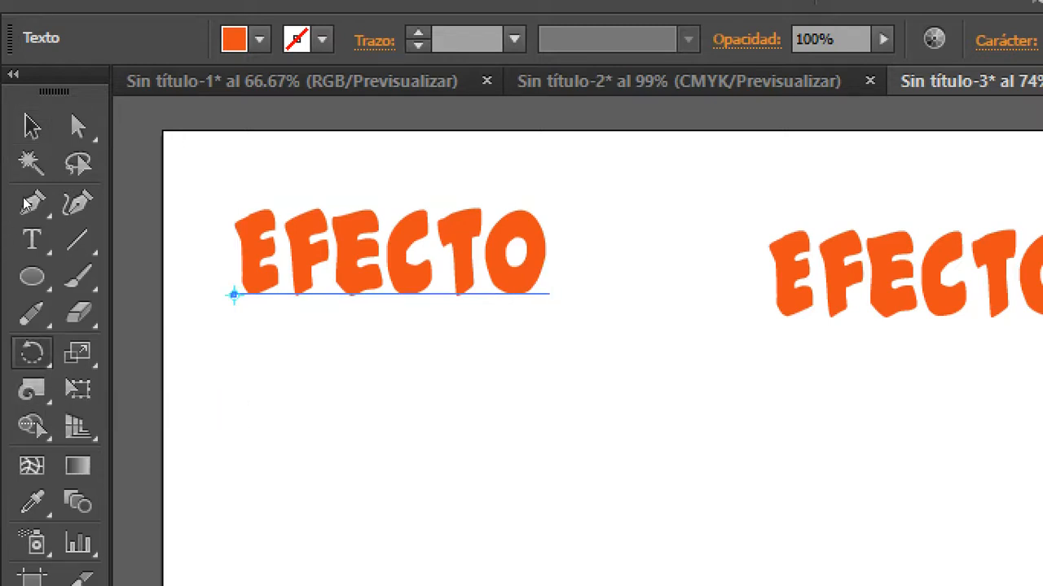
{"action": "left_click_drag", "start_coordinate": [247, 184], "coordinate": [193, 162]}
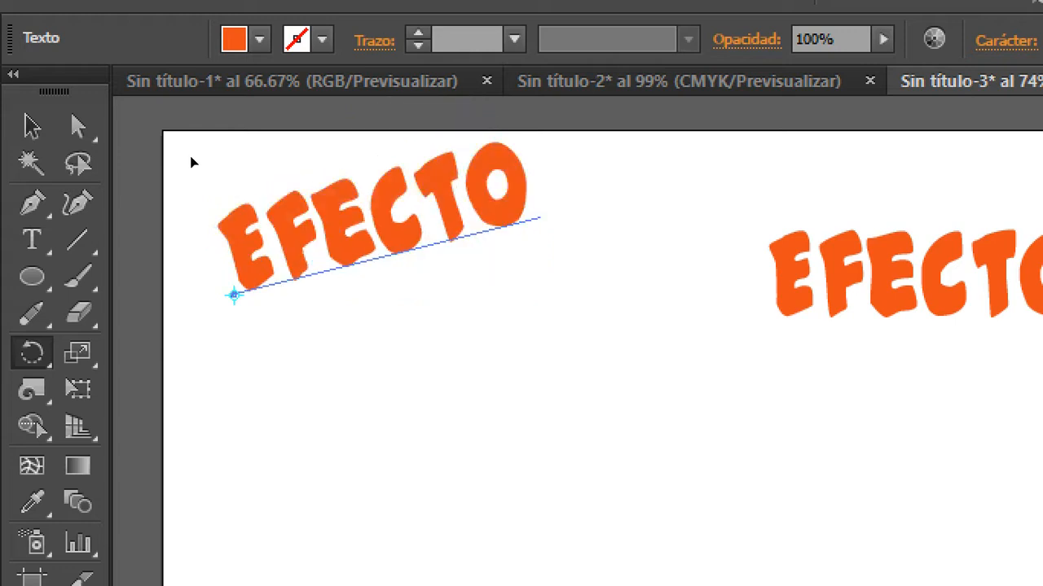
{"action": "left_click", "coordinate": [32, 126]}
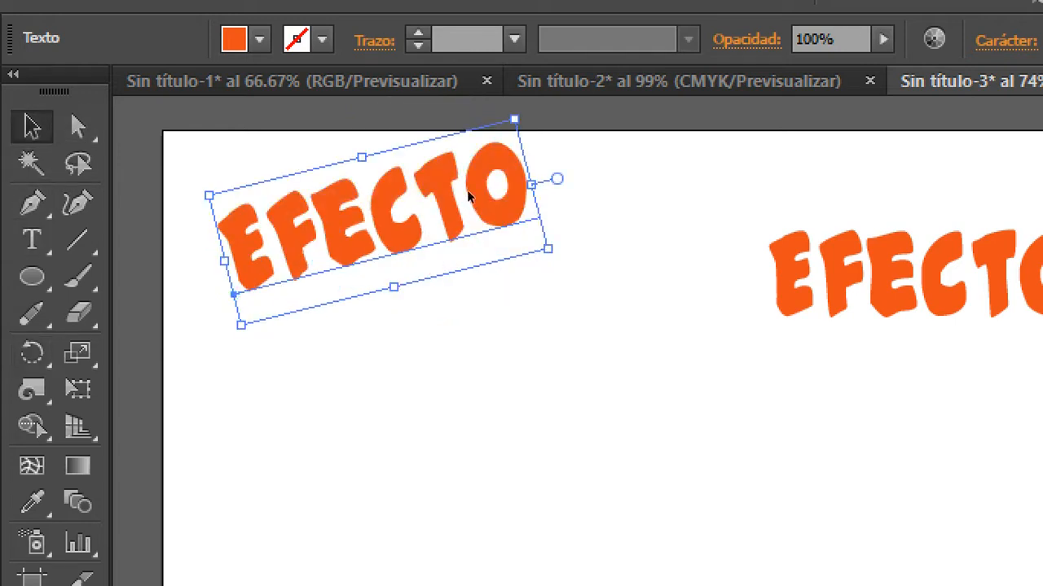
Step: Move the middle EFECTO copy closer to the rotated text and reflect it upside down with a slight tilt
{"action": "left_click_drag", "start_coordinate": [769, 317], "coordinate": [605, 294]}
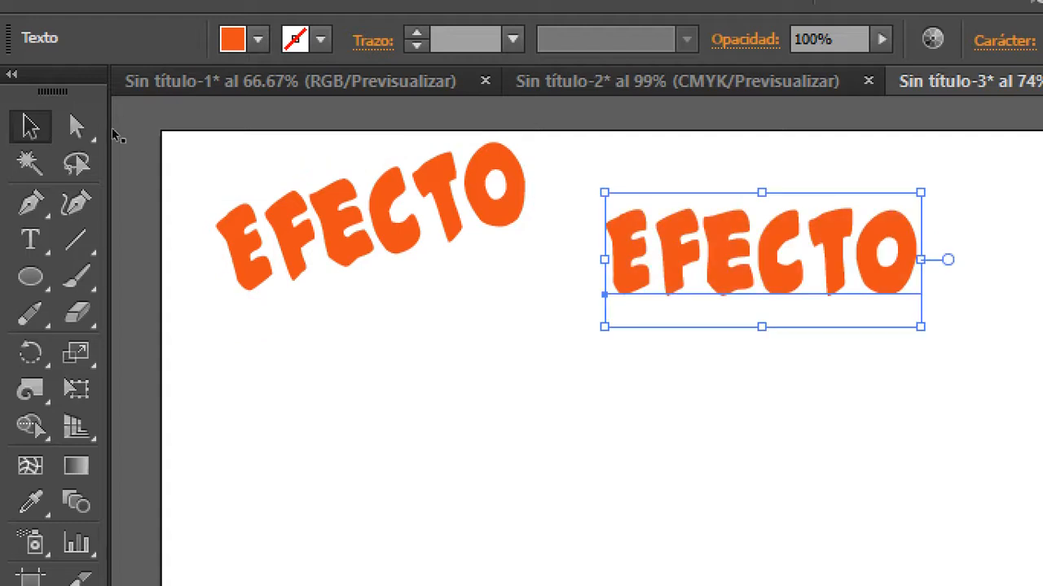
{"action": "key", "text": "r"}
{"action": "left_click_drag", "start_coordinate": [32, 351], "coordinate": [122, 387]}
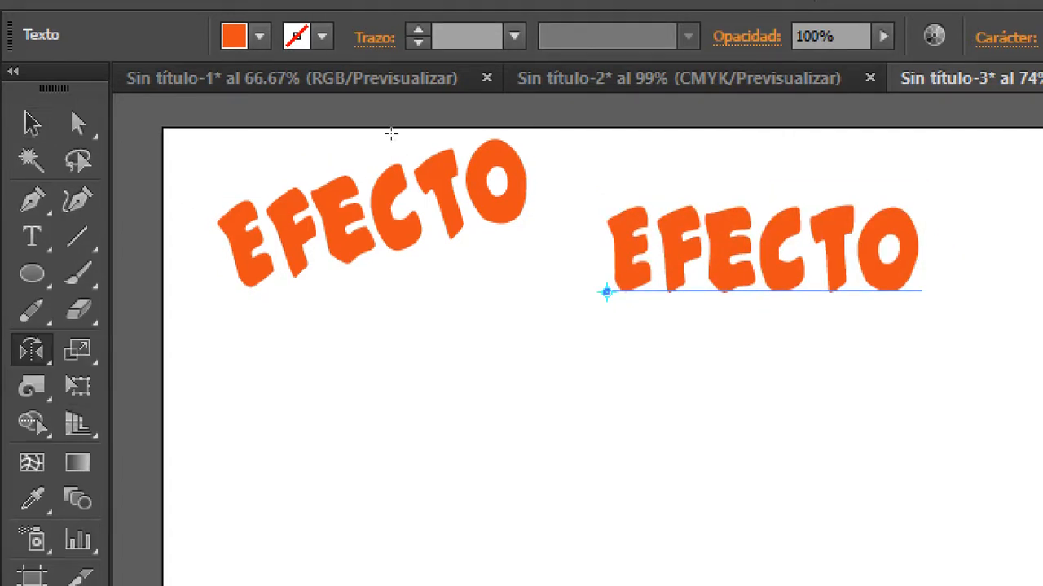
{"action": "left_click_drag", "start_coordinate": [389, 143], "coordinate": [350, 175]}
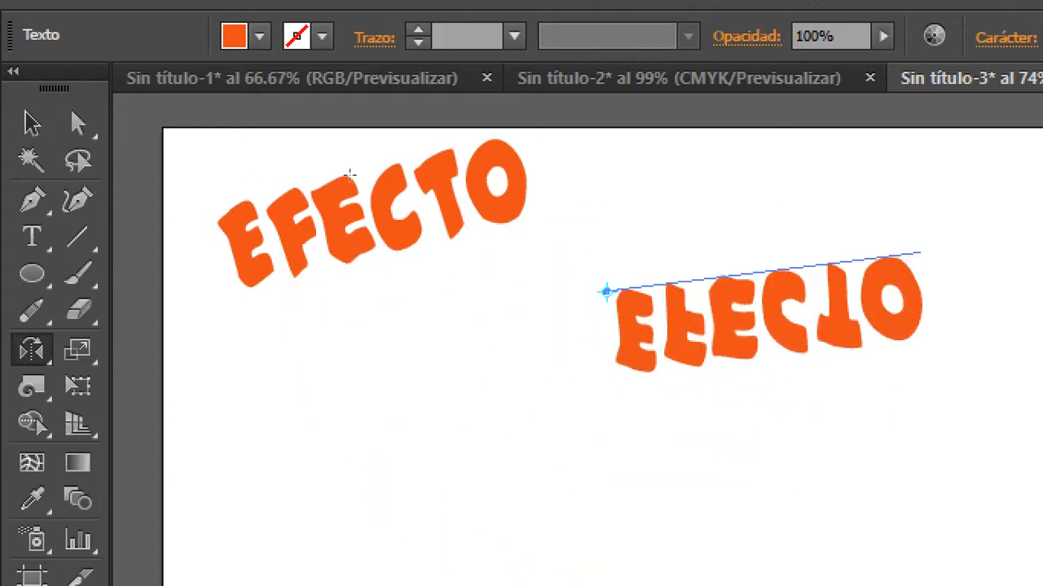
{"action": "left_click", "coordinate": [32, 122]}
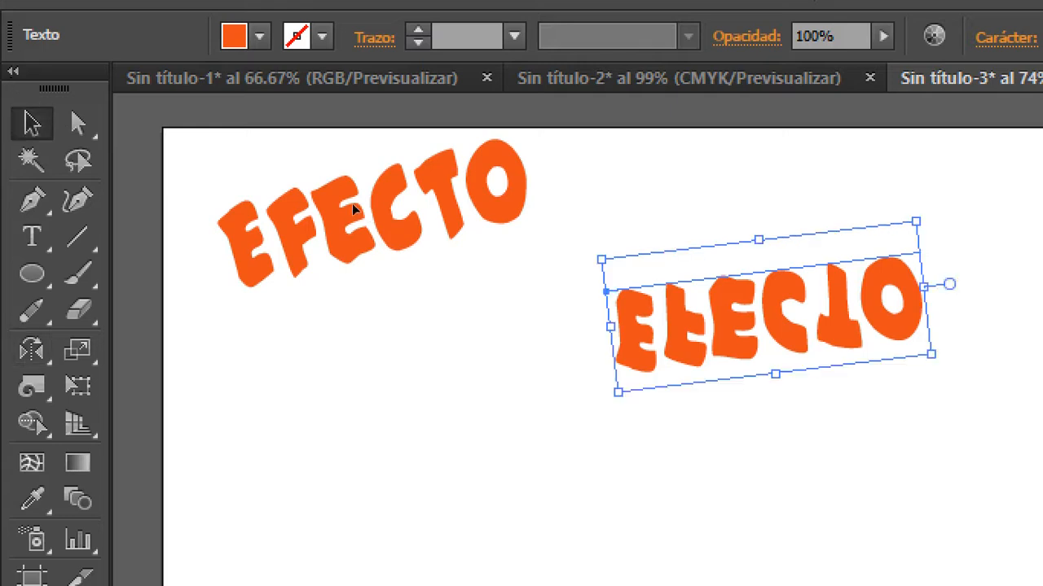
Step: Move the reflected copy up beside the rotated text and bring the third EFECTO copy closer to it
{"action": "left_click_drag", "start_coordinate": [349, 197], "coordinate": [319, 163]}
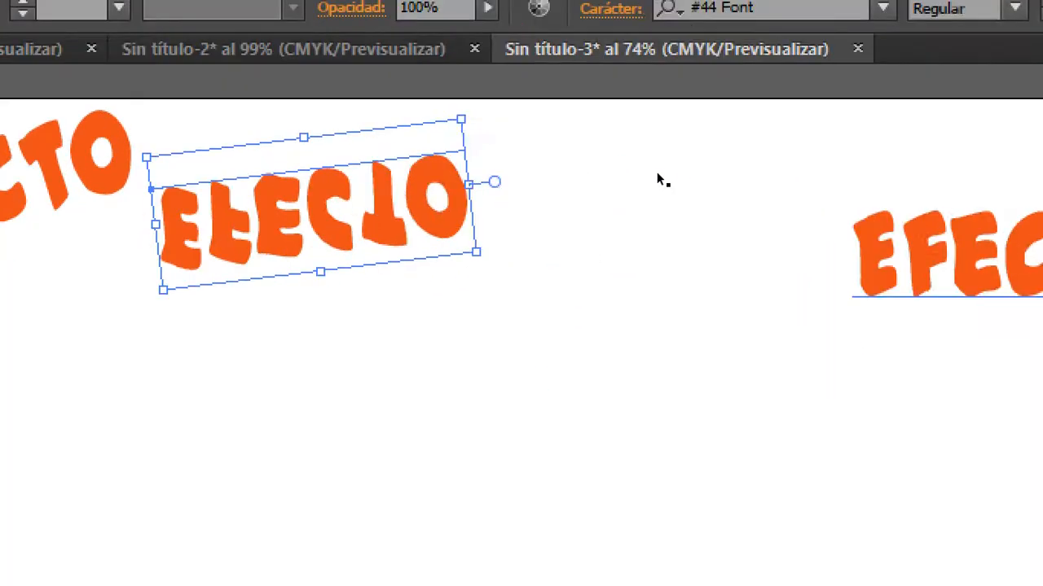
{"action": "left_click_drag", "start_coordinate": [964, 268], "coordinate": [735, 199]}
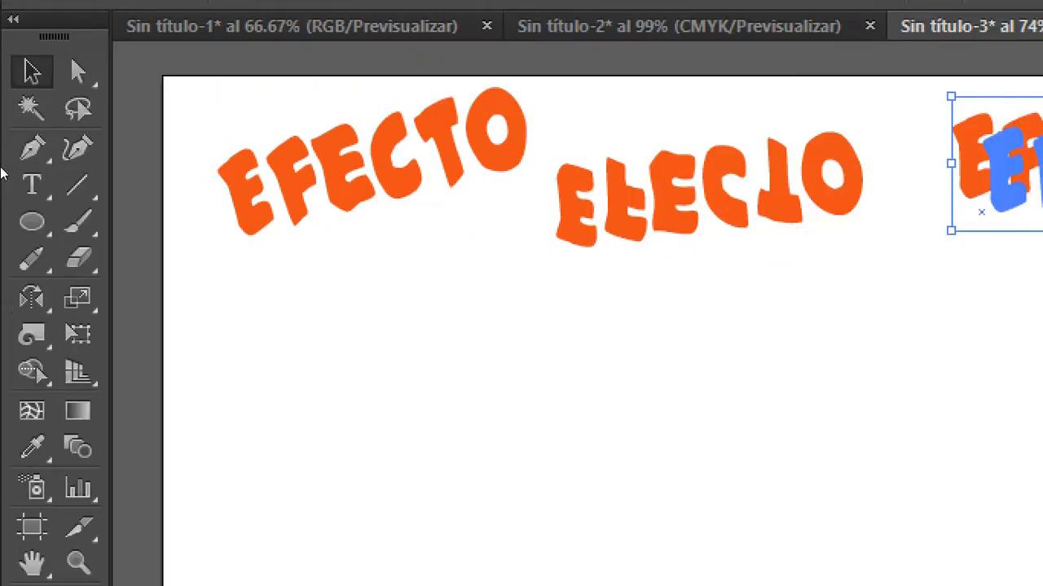
Step: Try scaling the third EFECTO copy in the top row with the Scale tool
{"action": "key", "text": "s"}
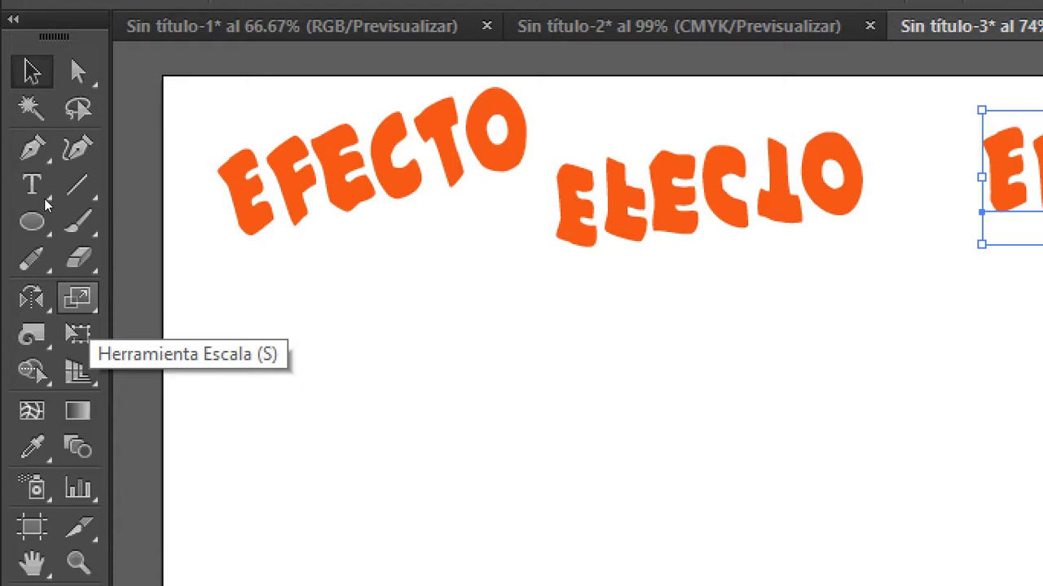
{"action": "left_click", "coordinate": [77, 299]}
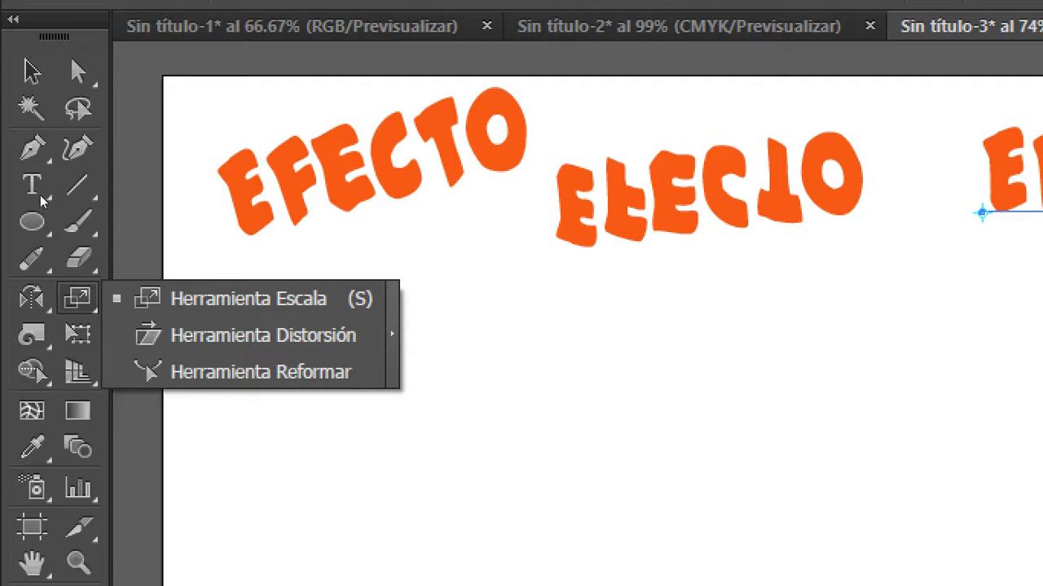
{"action": "left_click", "coordinate": [244, 298]}
{"action": "mouse_move", "coordinate": [633, 149]}
{"action": "left_mouse_down"}
{"action": "mouse_move", "coordinate": [670, 163]}
{"action": "mouse_move", "coordinate": [606, 154]}
{"action": "mouse_move", "coordinate": [638, 155]}
{"action": "left_mouse_up"}
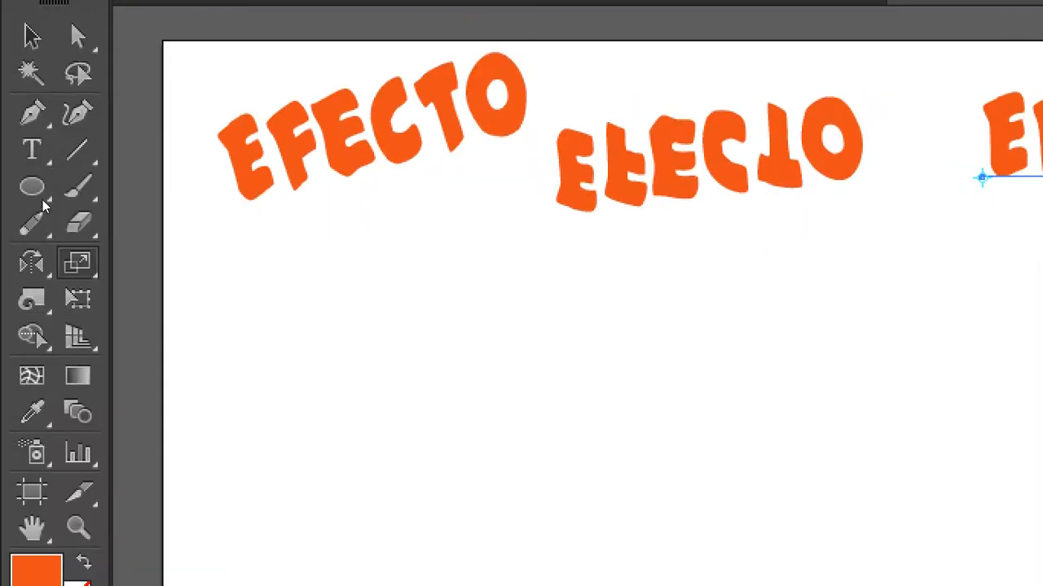
Step: Shear the third EFECTO copy in the top row so that its letters slant to the right
{"action": "left_click", "coordinate": [78, 263]}
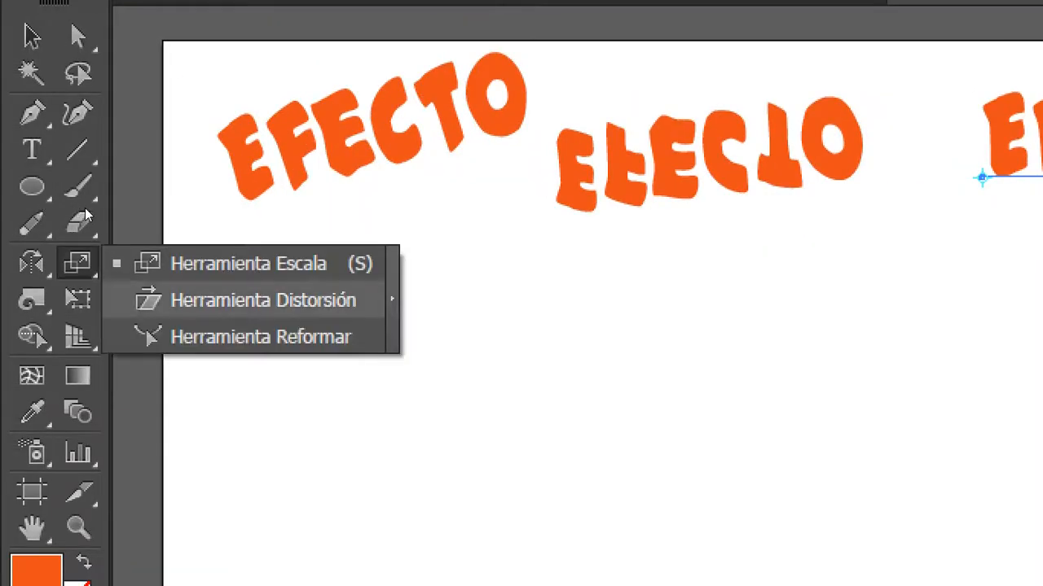
{"action": "left_click", "coordinate": [245, 301]}
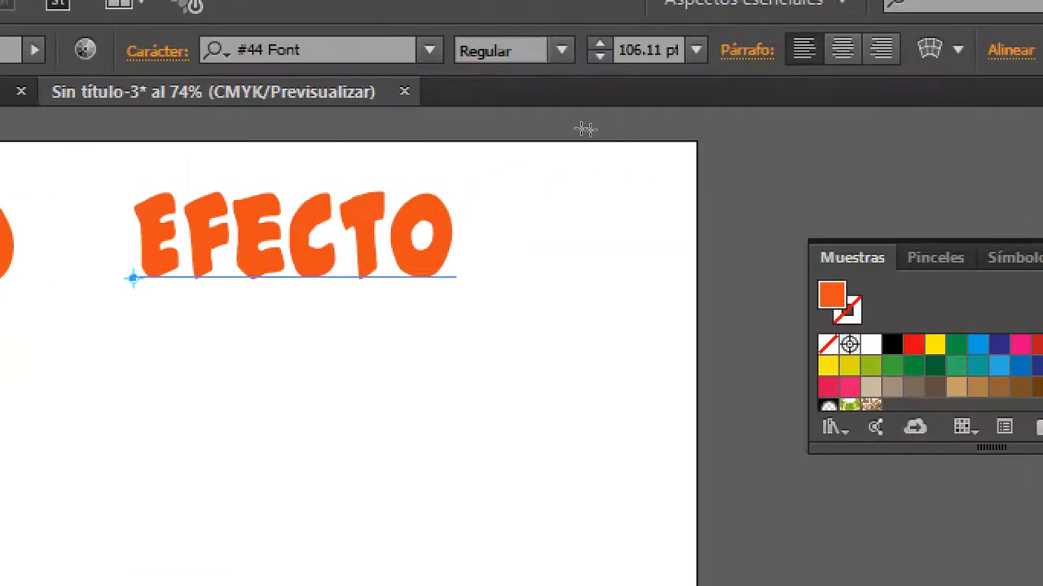
{"action": "mouse_move", "coordinate": [351, 234]}
{"action": "left_mouse_down"}
{"action": "mouse_move", "coordinate": [249, 234]}
{"action": "mouse_move", "coordinate": [359, 241]}
{"action": "left_mouse_up"}
{"action": "left_click_drag", "start_coordinate": [596, 137], "coordinate": [576, 152]}
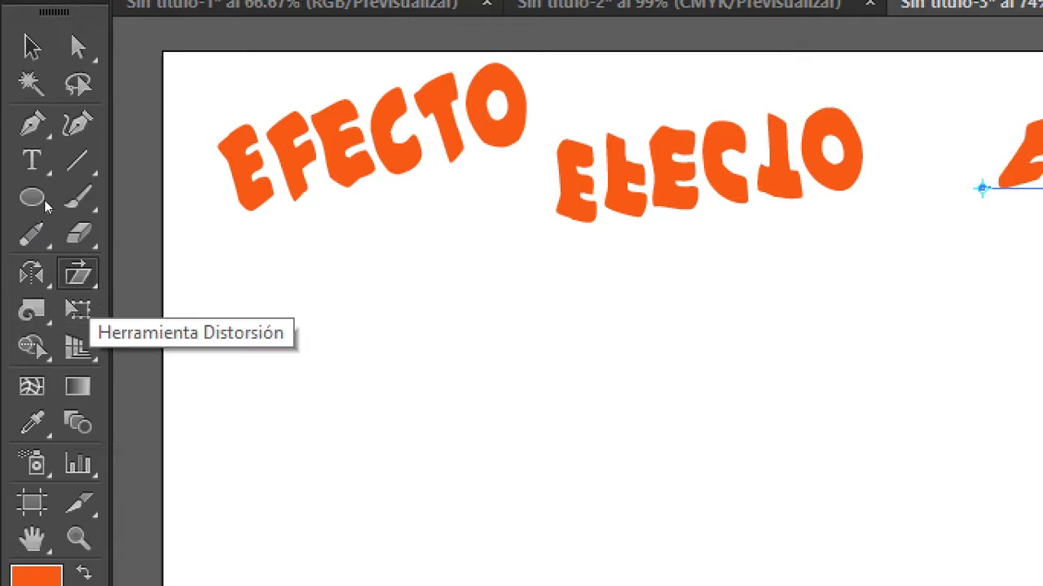
Step: Duplicate the leftmost orange EFECTO text of the bottom row and place the copy below the rotated EFECTO text
{"action": "left_click", "coordinate": [32, 48]}
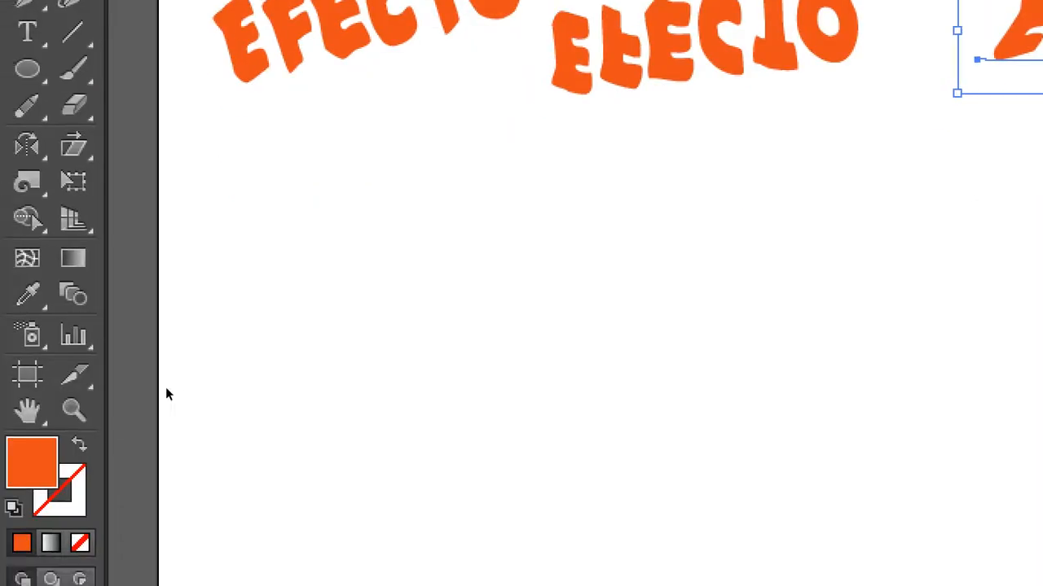
{"action": "left_click_drag", "start_coordinate": [276, 450], "coordinate": [287, 46]}
{"action": "left_click_drag", "start_coordinate": [251, 136], "coordinate": [251, 136]}
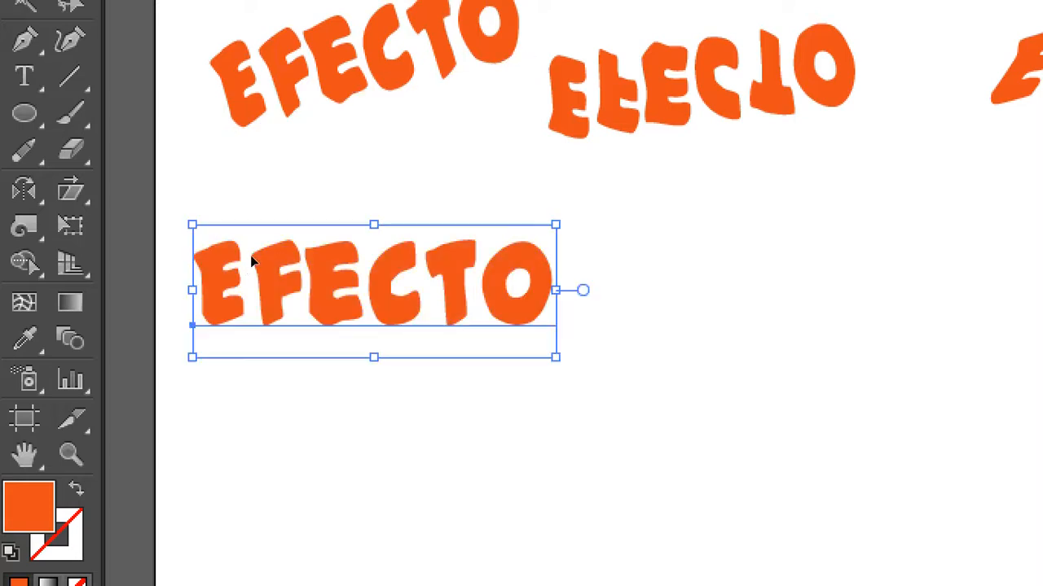
{"action": "left_click_drag", "start_coordinate": [238, 262], "coordinate": [238, 267]}
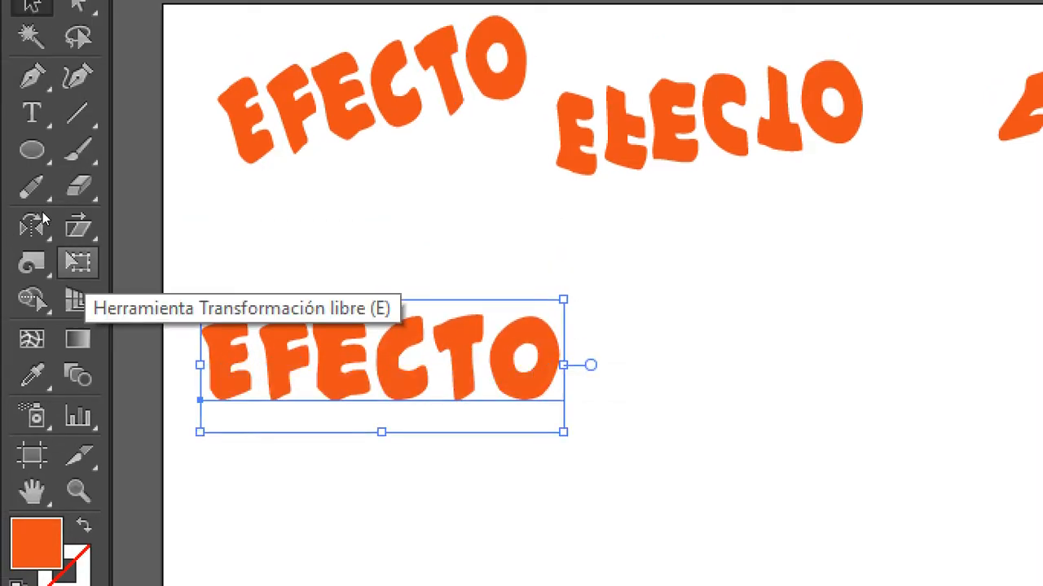
Step: Try a perspective distortion on the new EFECTO copy with the Free Transform tool while it is still live text
{"action": "key", "text": "e"}
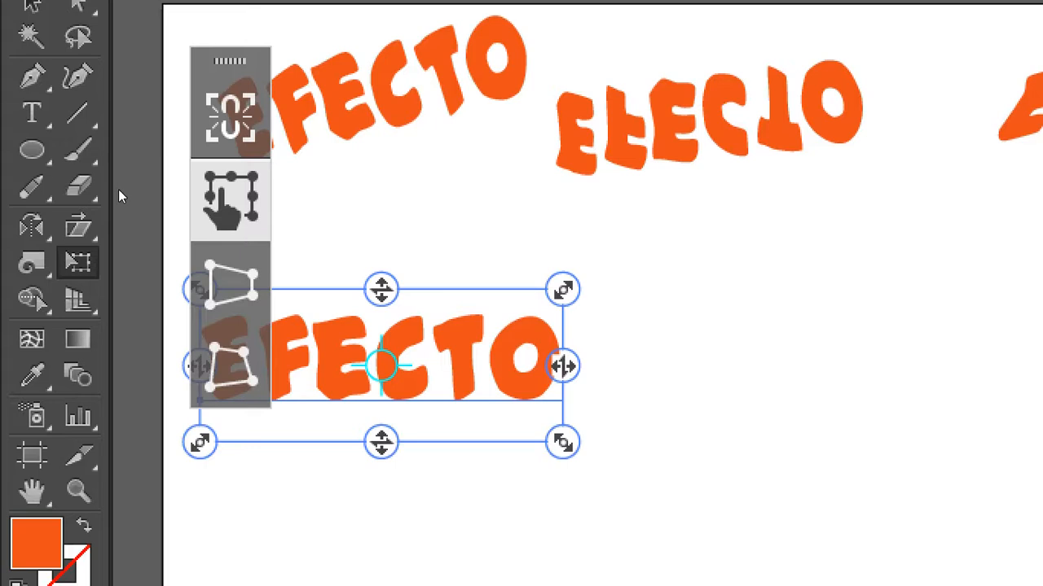
{"action": "left_click", "coordinate": [233, 285]}
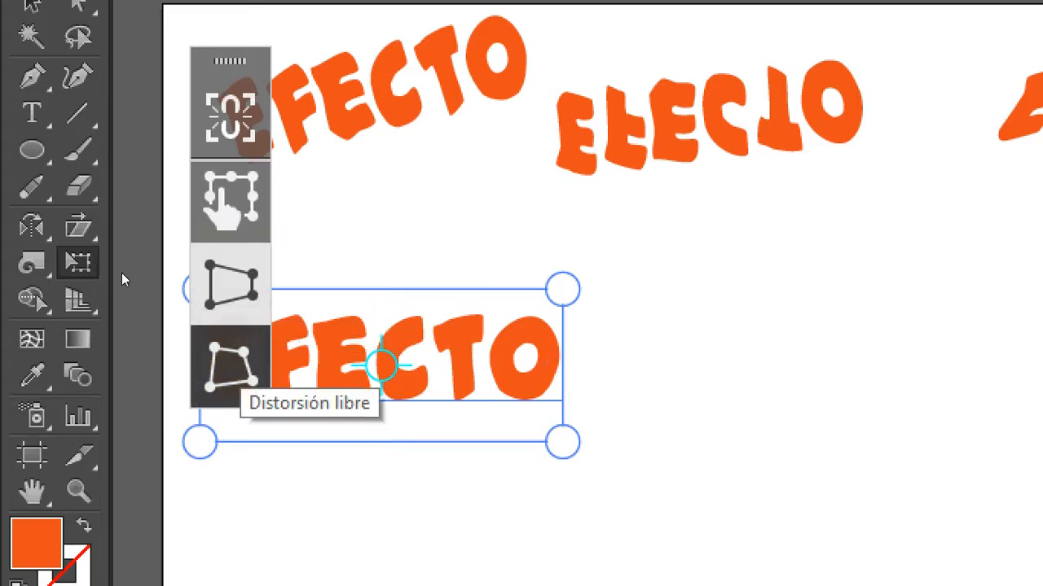
{"action": "left_click", "coordinate": [232, 366]}
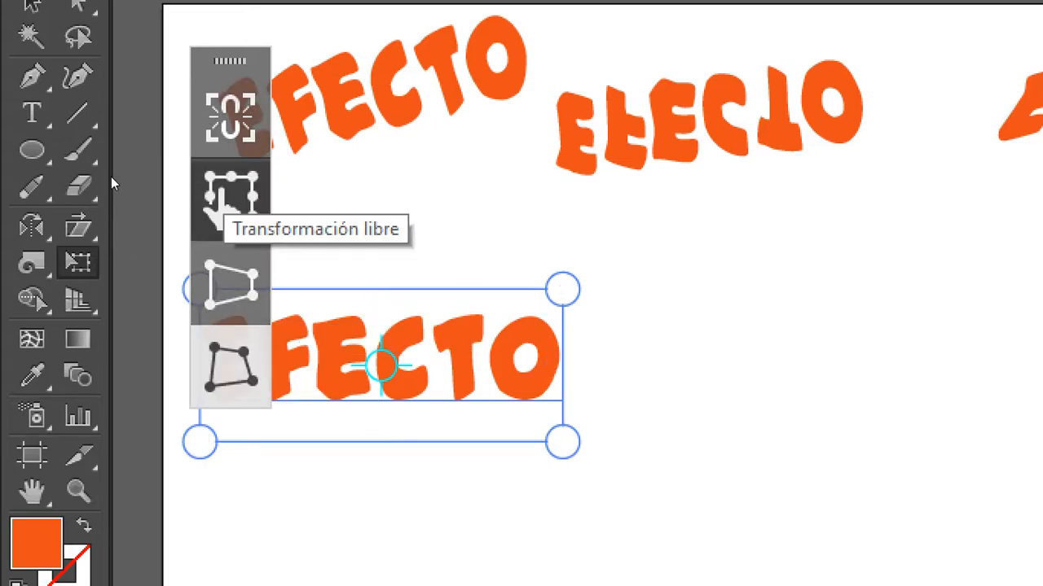
{"action": "left_click", "coordinate": [231, 199]}
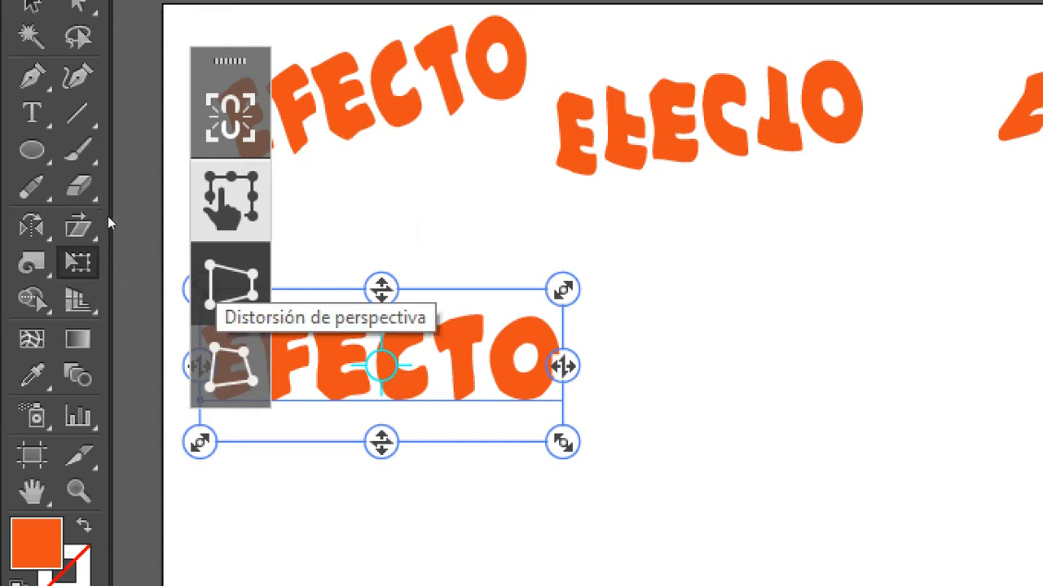
{"action": "left_click", "coordinate": [230, 285]}
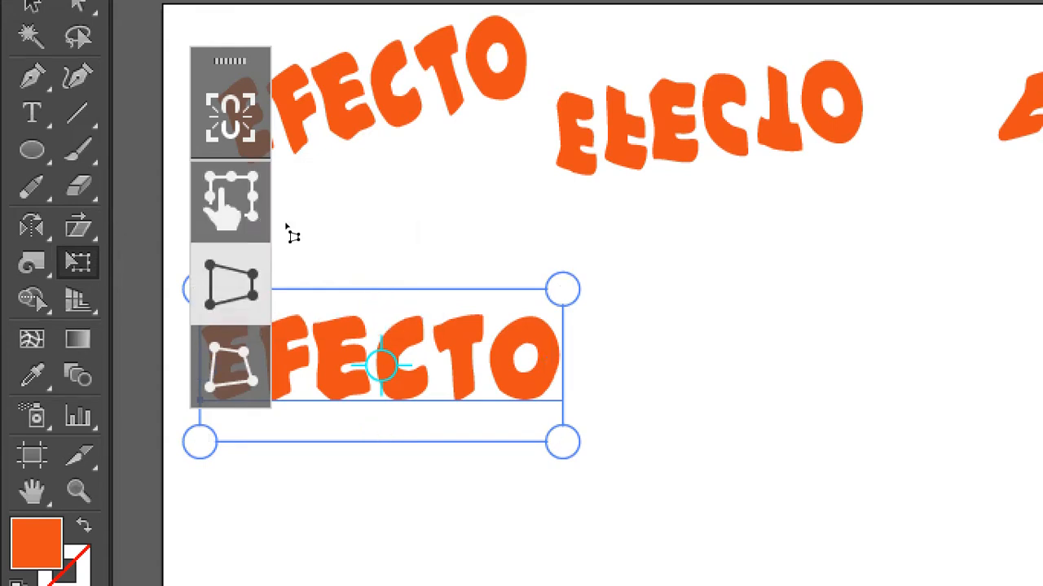
{"action": "left_click_drag", "start_coordinate": [562, 289], "coordinate": [546, 355]}
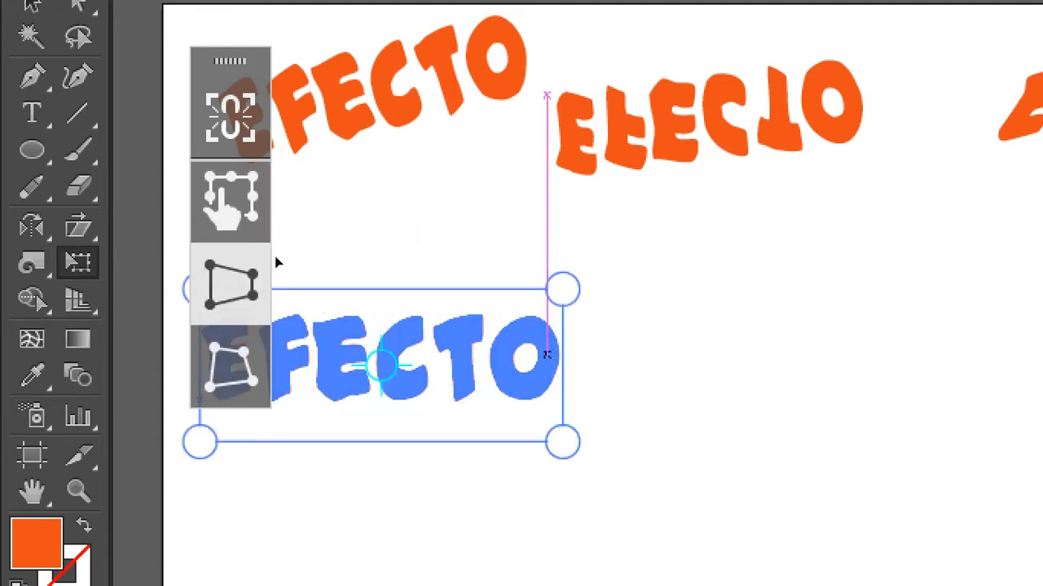
{"action": "left_click_drag", "start_coordinate": [562, 289], "coordinate": [562, 205]}
{"action": "left_click_drag", "start_coordinate": [562, 289], "coordinate": [562, 224]}
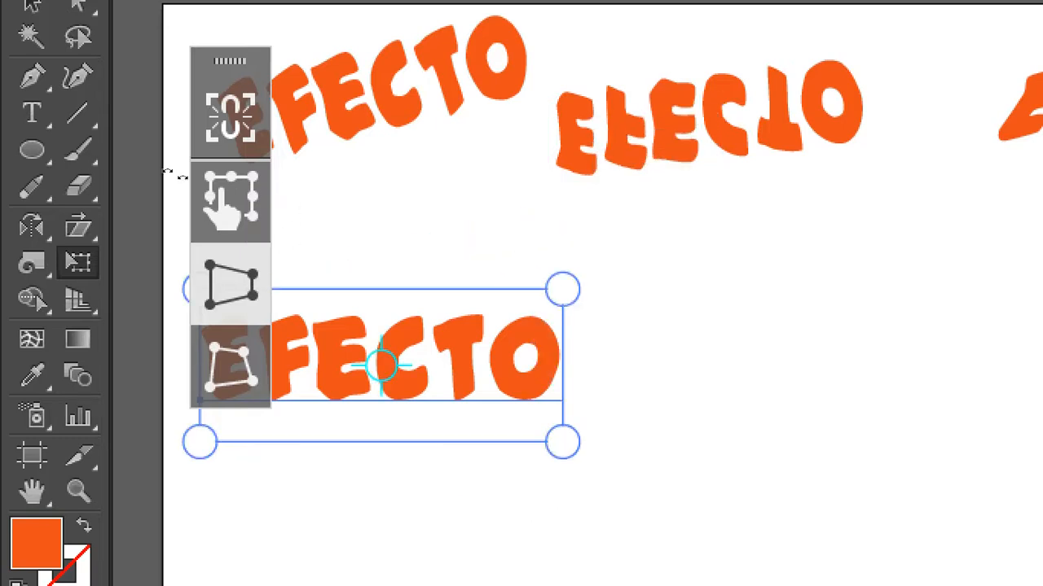
{"action": "key", "text": "v"}
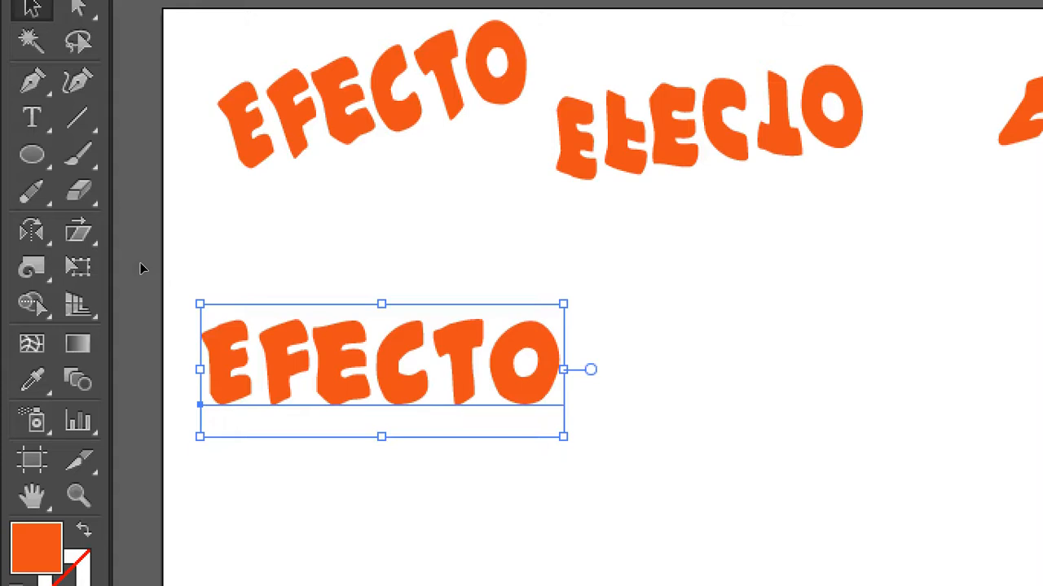
Step: Shift the EFECTO copy slightly to the right and change its fill to dark blue
{"action": "left_click_drag", "start_coordinate": [409, 379], "coordinate": [428, 379]}
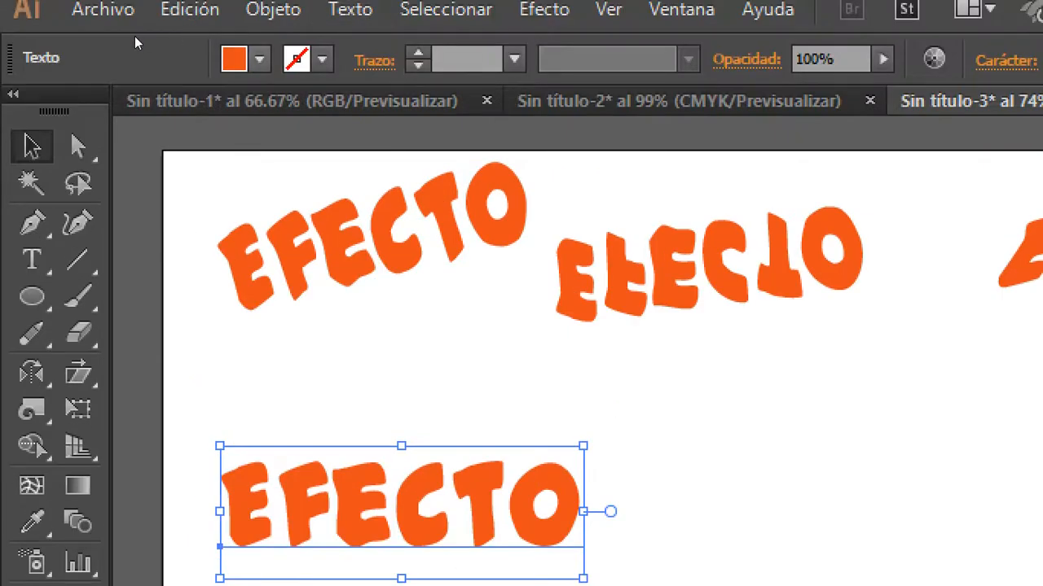
{"action": "left_click", "coordinate": [259, 59]}
{"action": "left_click", "coordinate": [255, 130]}
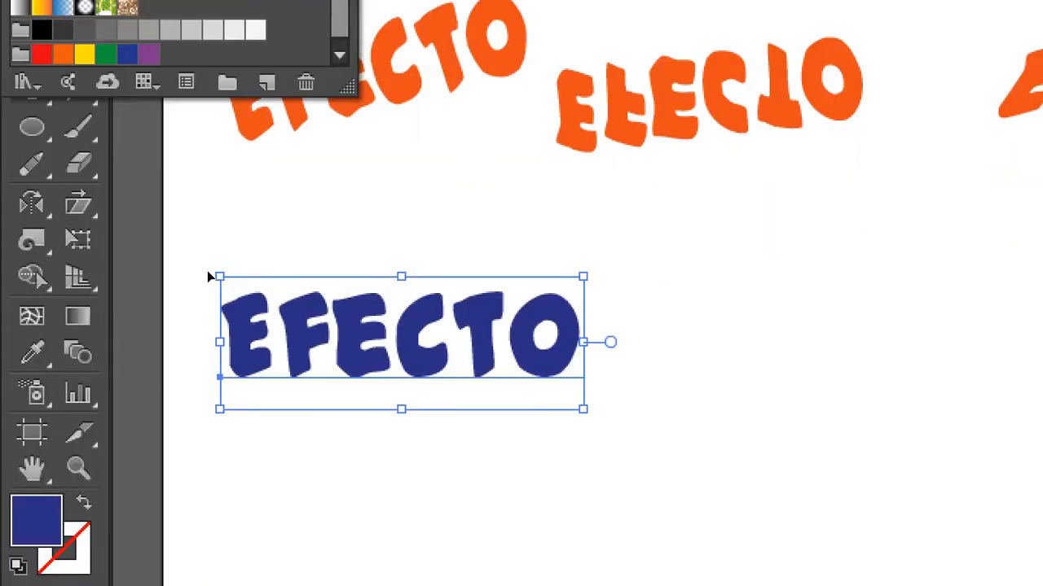
{"action": "left_click", "coordinate": [209, 277]}
Step: Enlarge the blue EFECTO text and place a duplicate of it to its right in the same row
{"action": "left_click_drag", "start_coordinate": [584, 409], "coordinate": [704, 445]}
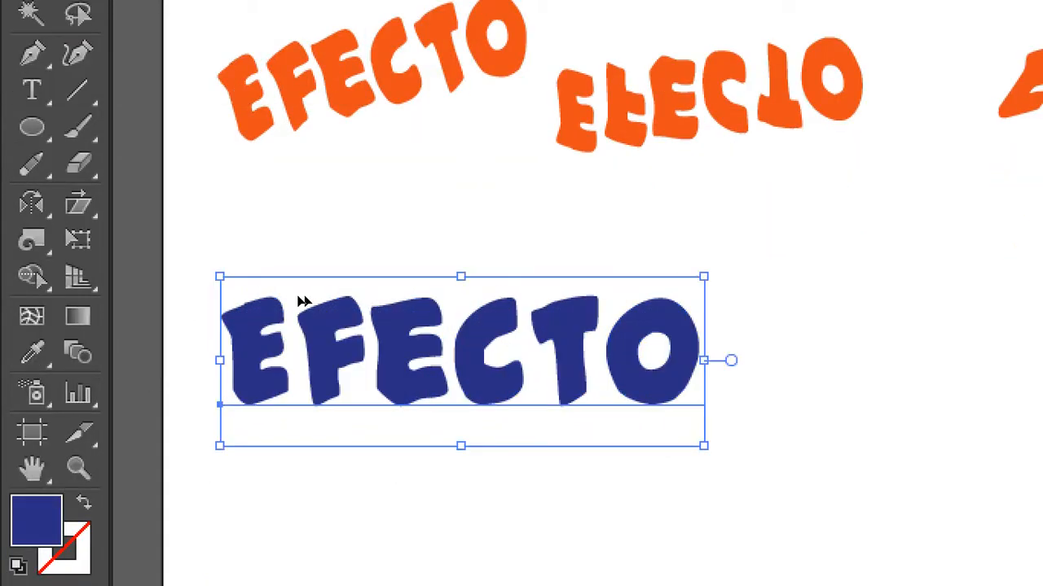
{"action": "left_click_drag", "start_coordinate": [259, 285], "coordinate": [996, 299]}
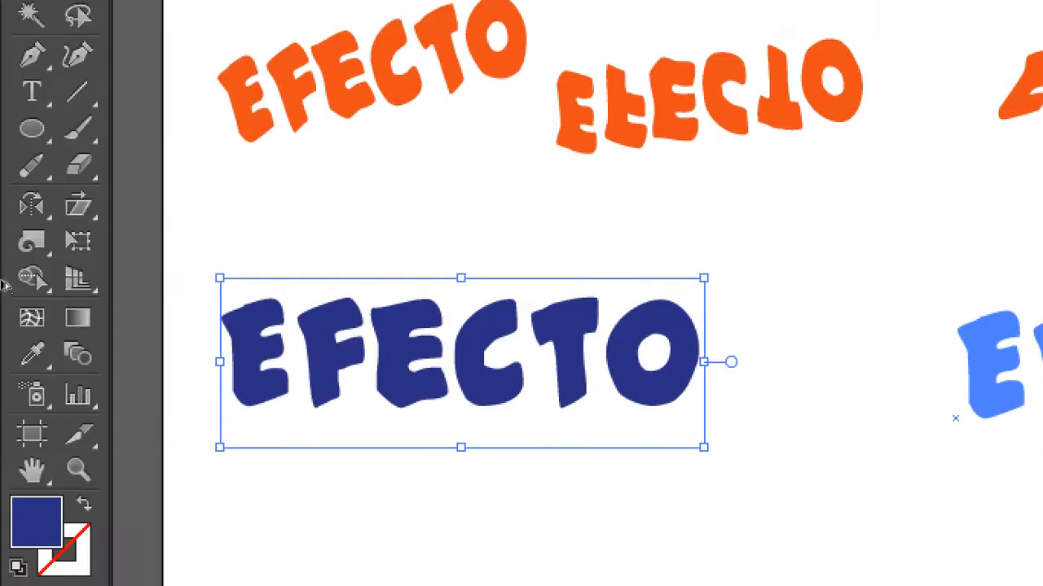
{"action": "mouse_move", "coordinate": [204, 274]}
{"action": "left_mouse_down"}
{"action": "mouse_move", "coordinate": [217, 277]}
{"action": "mouse_move", "coordinate": [212, 285]}
{"action": "left_mouse_up"}
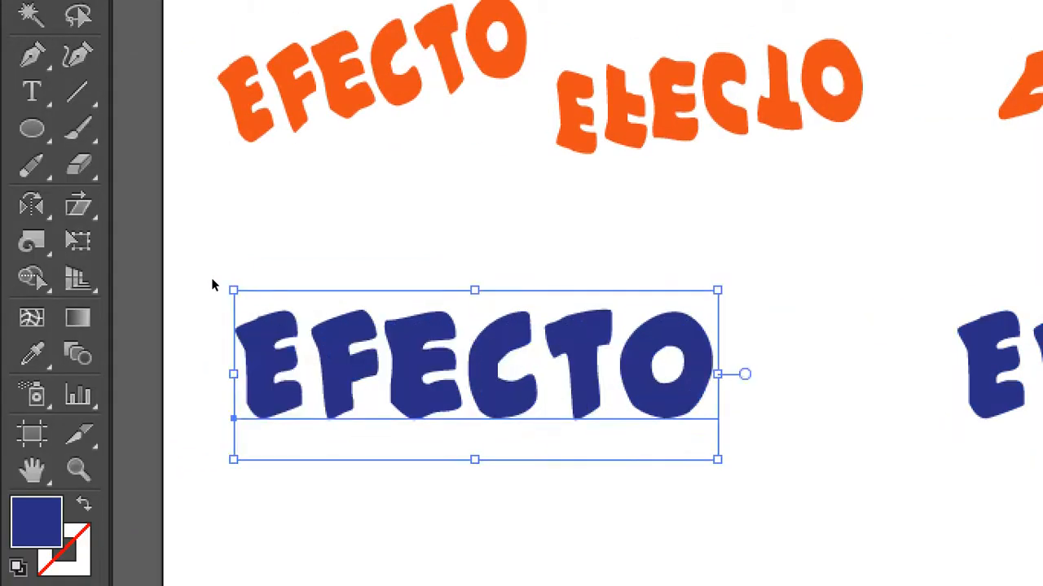
Step: Convert the left blue EFECTO text to outlines and apply a perspective distortion that tapers the letters toward the O
{"action": "right_click", "coordinate": [425, 379]}
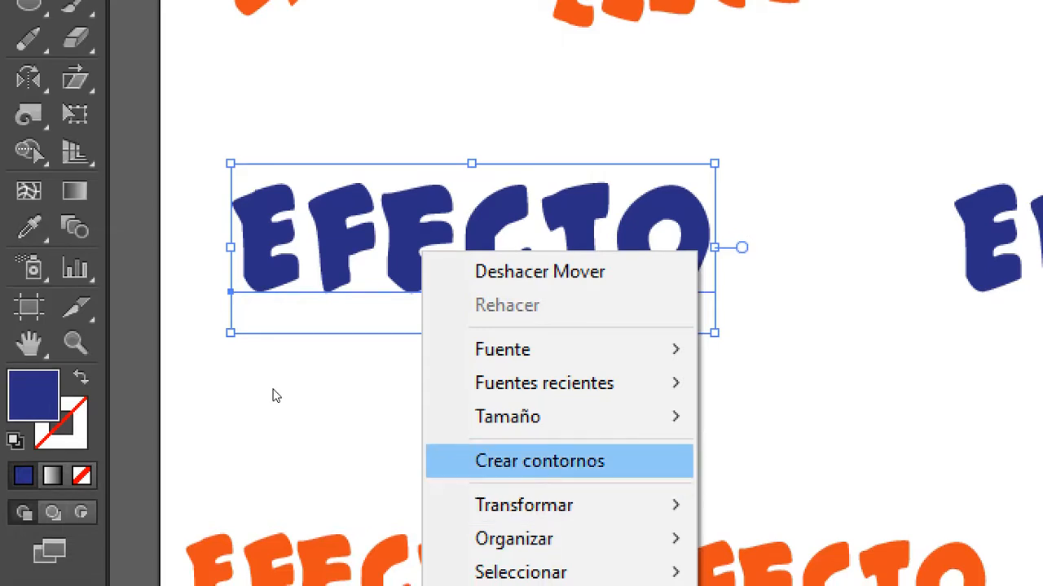
{"action": "key", "text": "Return"}
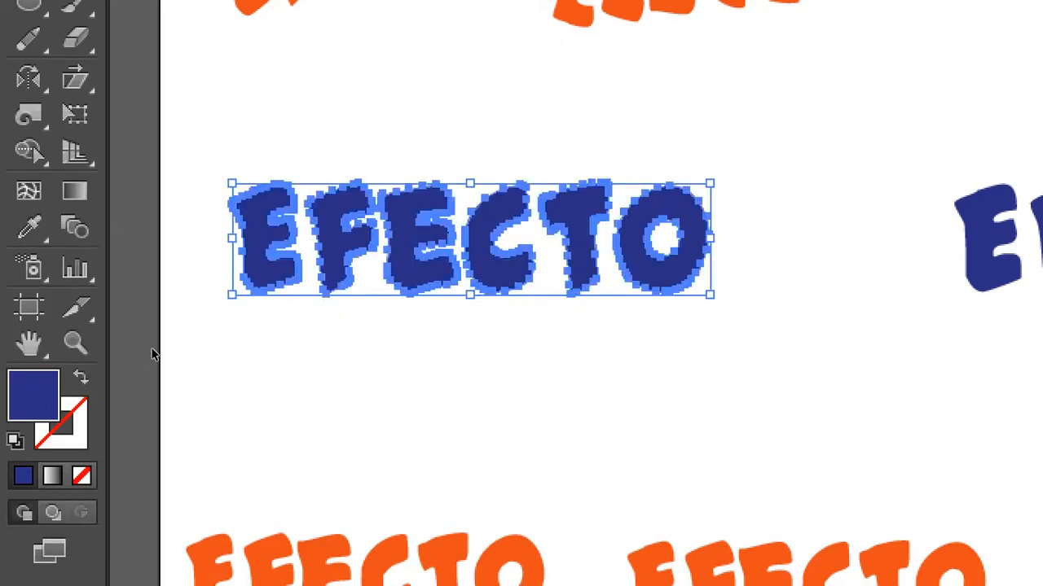
{"action": "left_click", "coordinate": [74, 114]}
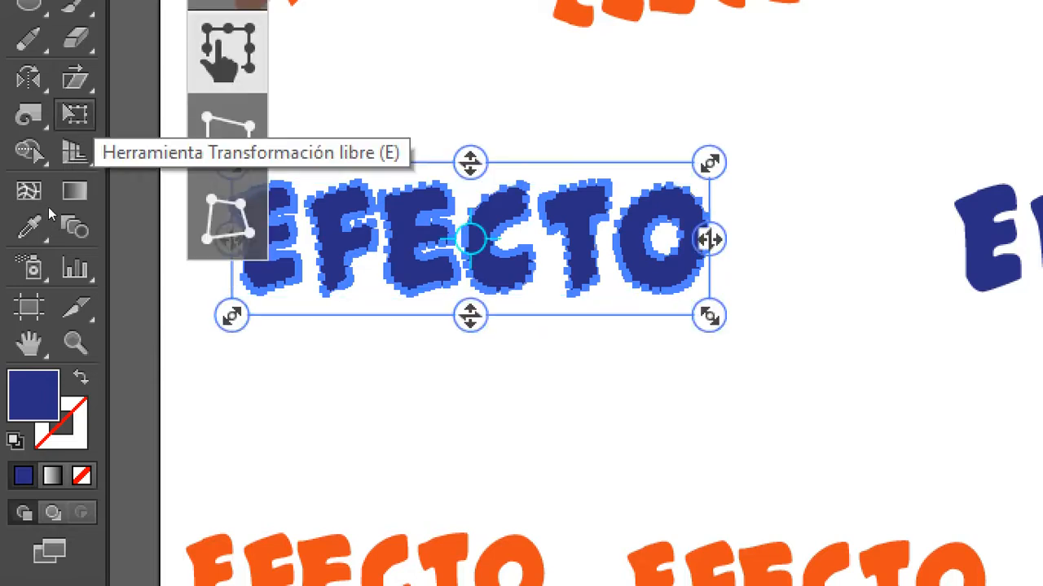
{"action": "left_click", "coordinate": [228, 134]}
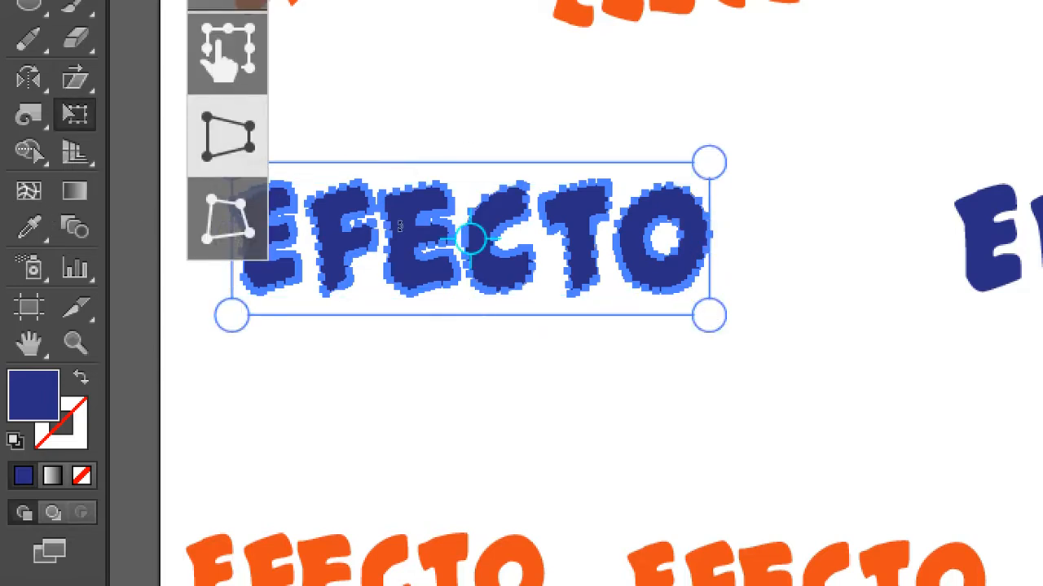
{"action": "mouse_move", "coordinate": [708, 162]}
{"action": "left_mouse_down"}
{"action": "mouse_move", "coordinate": [710, 105]}
{"action": "mouse_move", "coordinate": [709, 151]}
{"action": "left_mouse_up"}
{"action": "left_click_drag", "start_coordinate": [359, 319], "coordinate": [348, 296]}
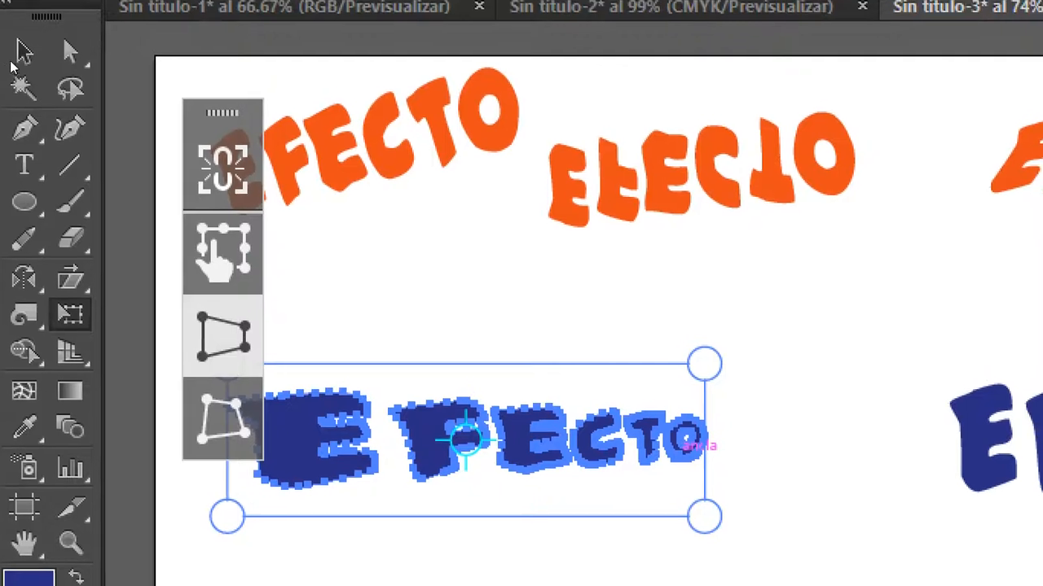
{"action": "key", "text": "v"}
{"action": "left_click", "coordinate": [199, 335]}
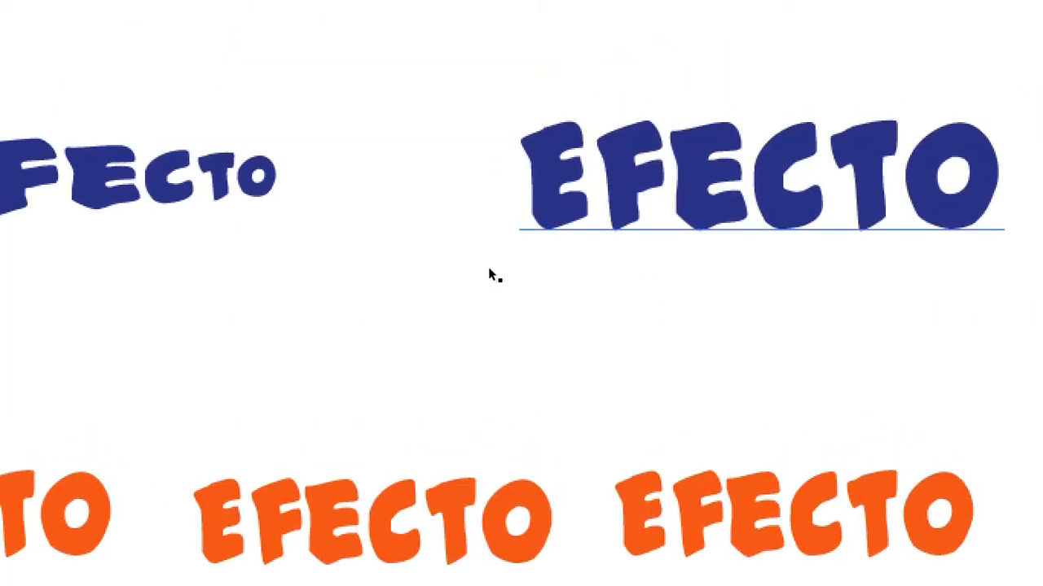
Step: Convert the right blue EFECTO text to outlines and skew it with Free Transform, leaning the letters back and raising the first E
{"action": "right_click", "coordinate": [490, 274]}
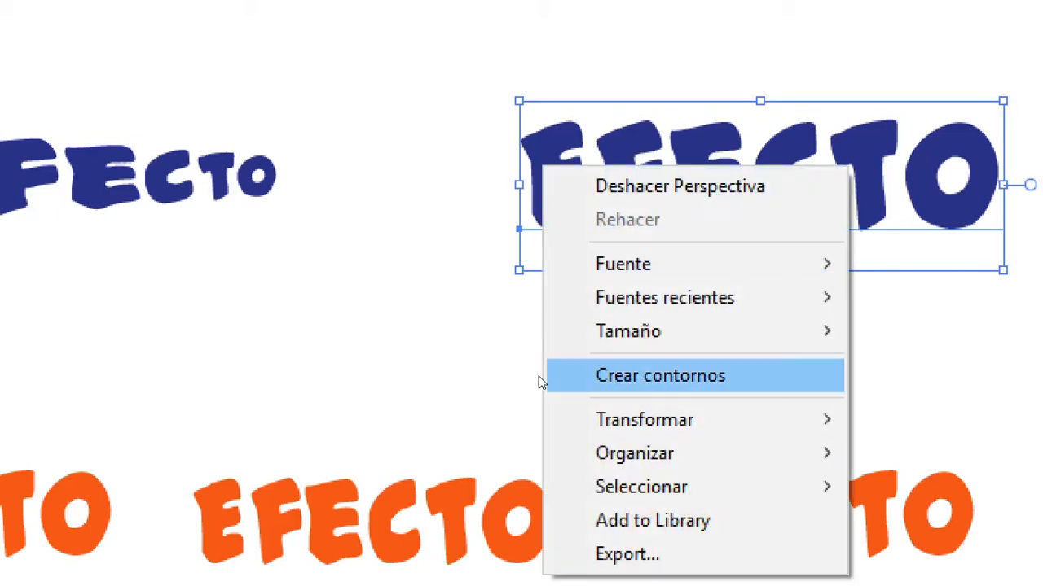
{"action": "left_click", "coordinate": [535, 380]}
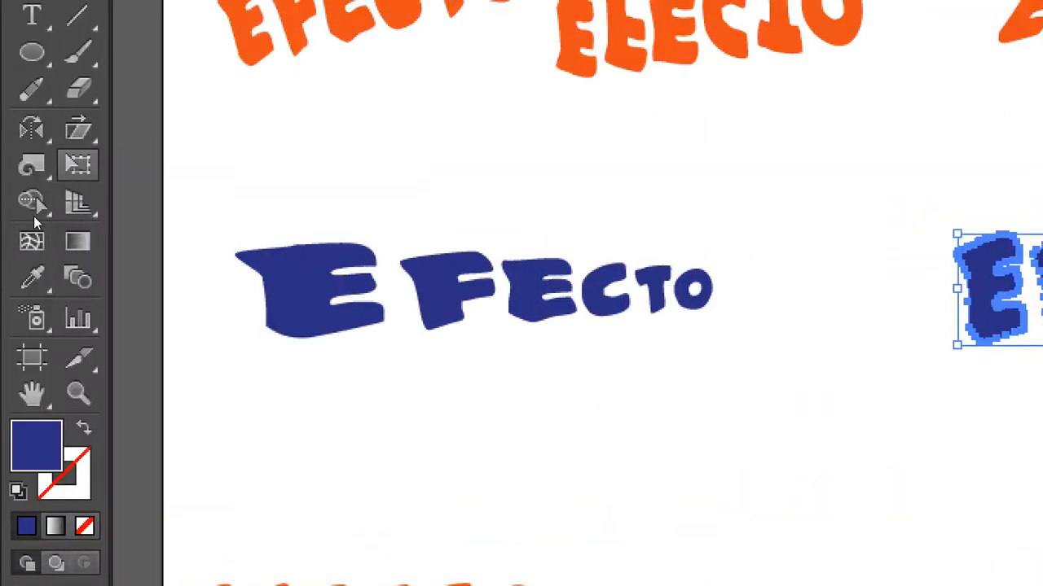
{"action": "left_click", "coordinate": [33, 216]}
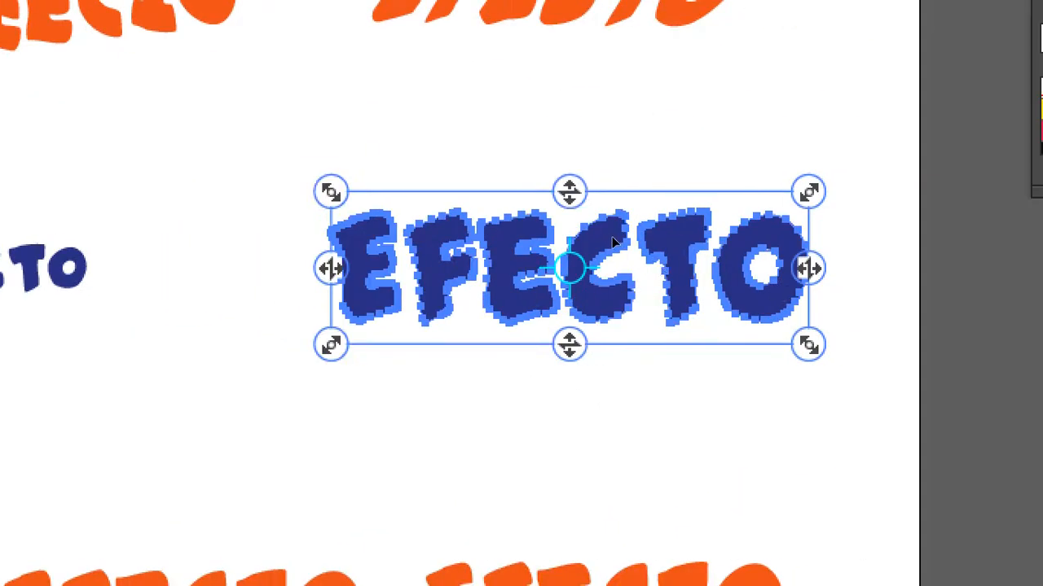
{"action": "left_click_drag", "start_coordinate": [602, 235], "coordinate": [539, 237]}
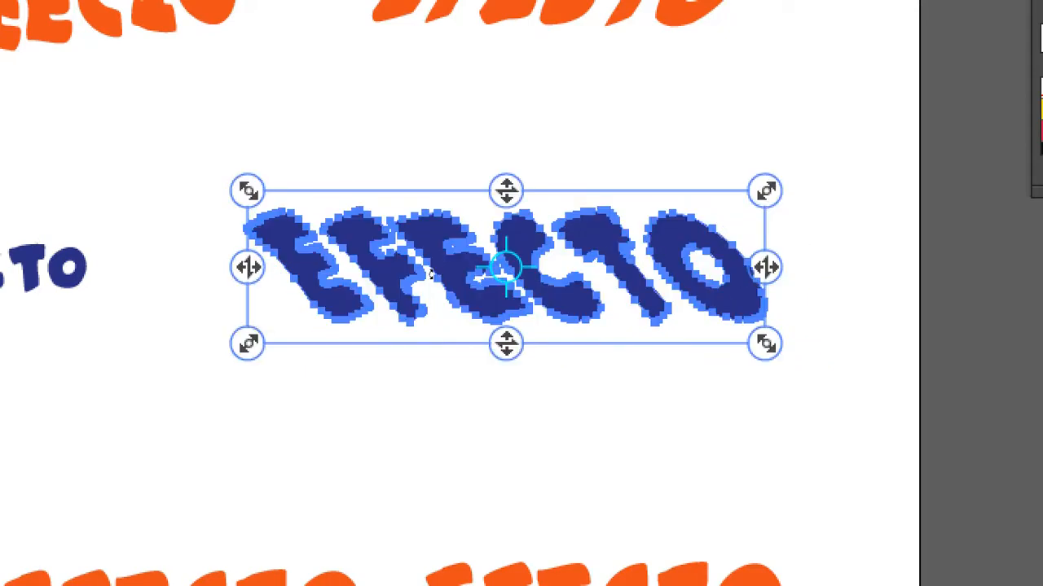
{"action": "left_click_drag", "start_coordinate": [247, 267], "coordinate": [251, 224]}
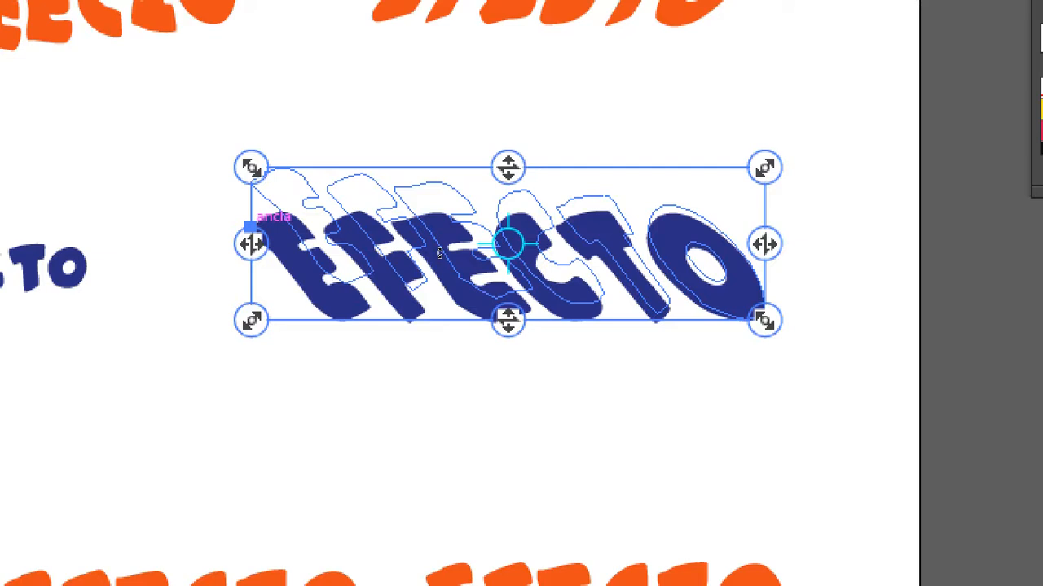
Step: Move both blue EFECTO shapes up, closer to the orange row at the top of the artboard
{"action": "key", "text": "v"}
{"action": "key", "text": "ctrl+shift+a"}
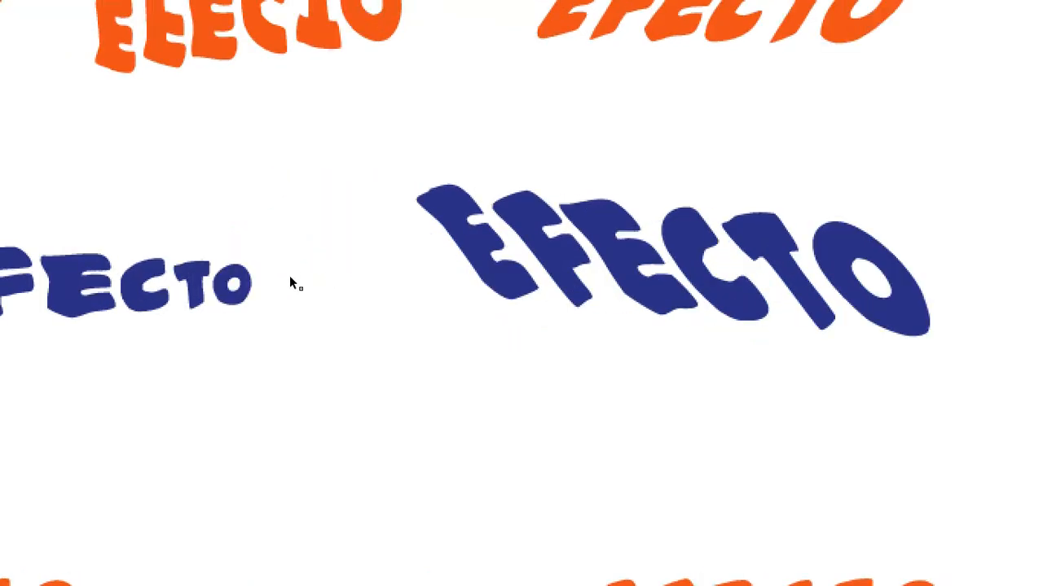
{"action": "left_click_drag", "start_coordinate": [548, 401], "coordinate": [545, 195]}
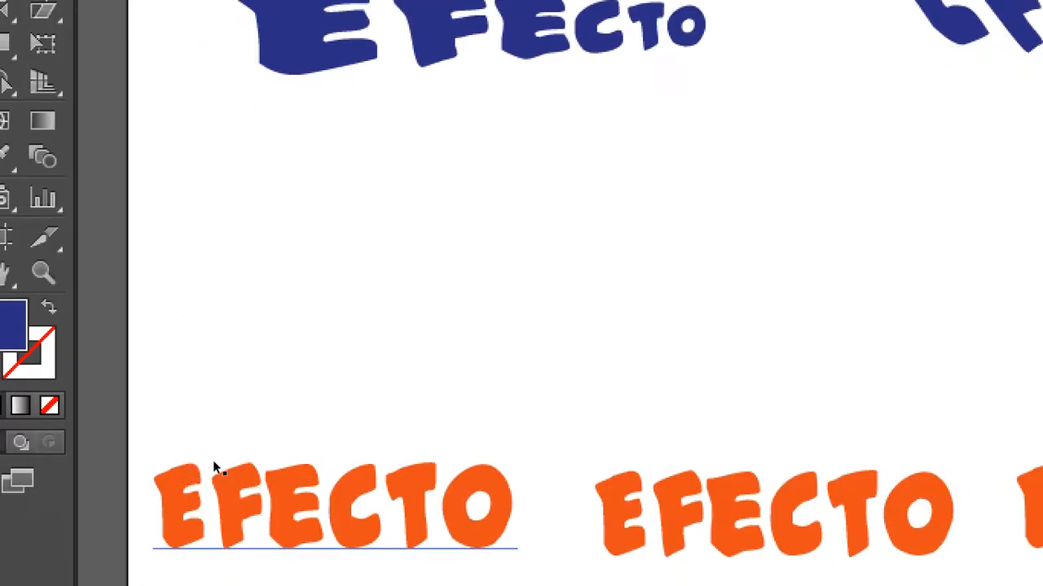
Step: Spread out the bottom row of orange EFECTO texts by moving the left and right ones up
{"action": "left_click_drag", "start_coordinate": [228, 561], "coordinate": [255, 456]}
{"action": "left_click_drag", "start_coordinate": [253, 351], "coordinate": [253, 347]}
{"action": "left_click_drag", "start_coordinate": [629, 380], "coordinate": [736, 281]}
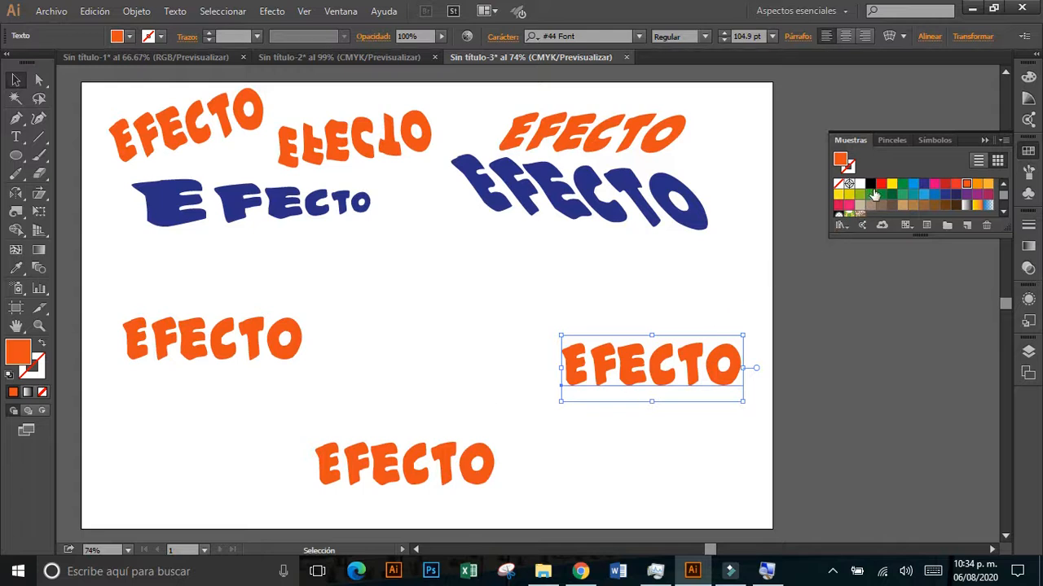
Step: Recolor the three lower EFECTO texts: the right one red, the bottom one blue and the left one dark green
{"action": "left_click", "coordinate": [880, 189]}
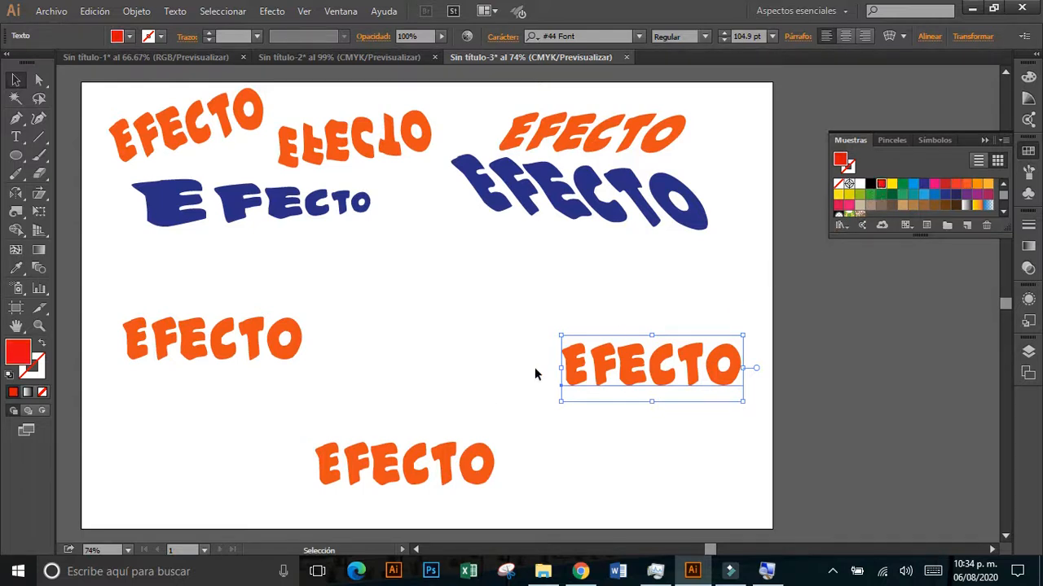
{"action": "left_click", "coordinate": [451, 453]}
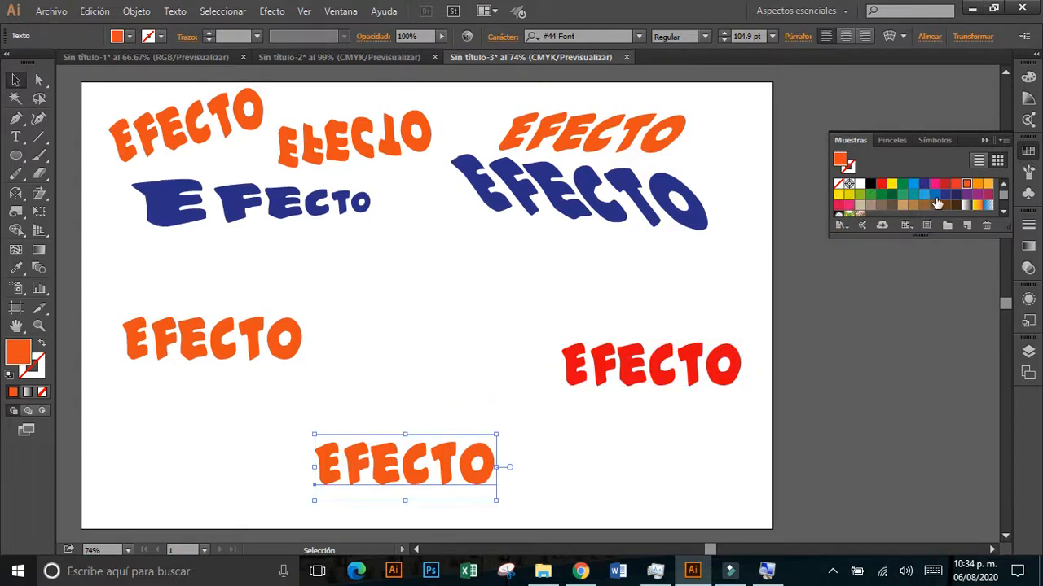
{"action": "left_click", "coordinate": [934, 194]}
{"action": "left_click", "coordinate": [258, 334]}
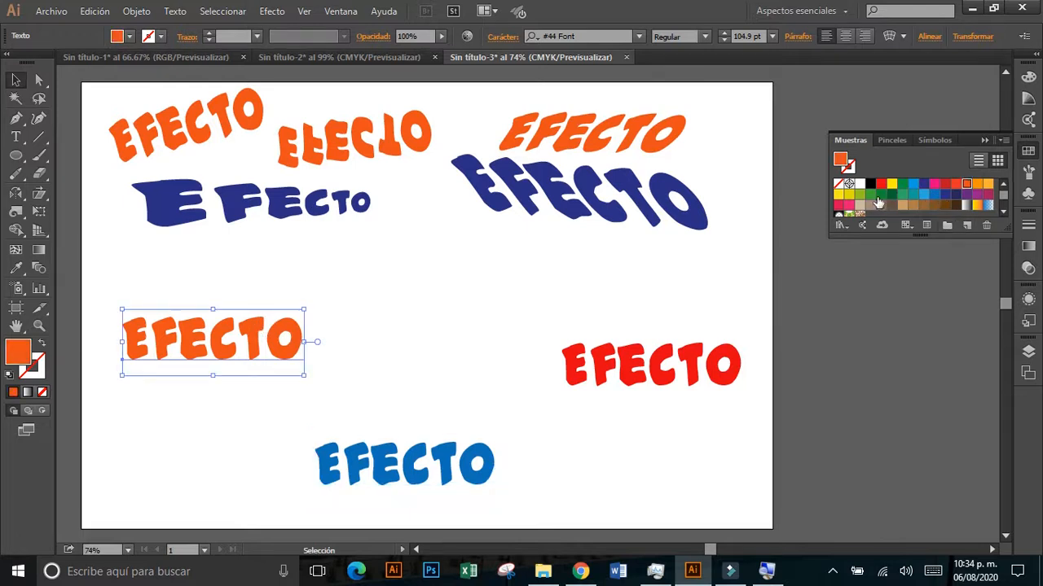
{"action": "left_click", "coordinate": [891, 196]}
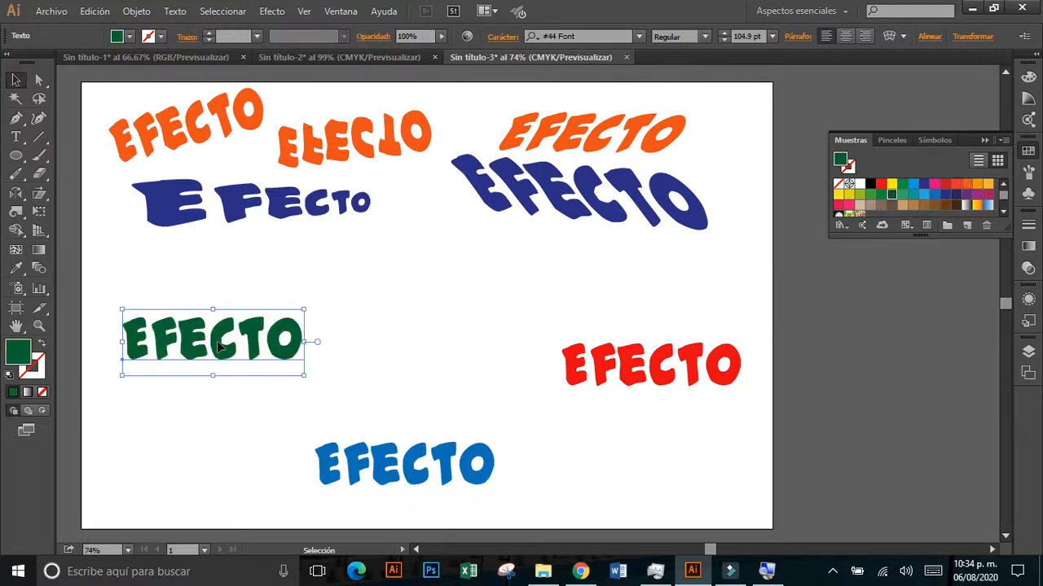
Step: Move the green EFECTO text up, then add a brown copy beside the red text and a pink copy beside the blue one
{"action": "left_click_drag", "start_coordinate": [225, 320], "coordinate": [266, 328]}
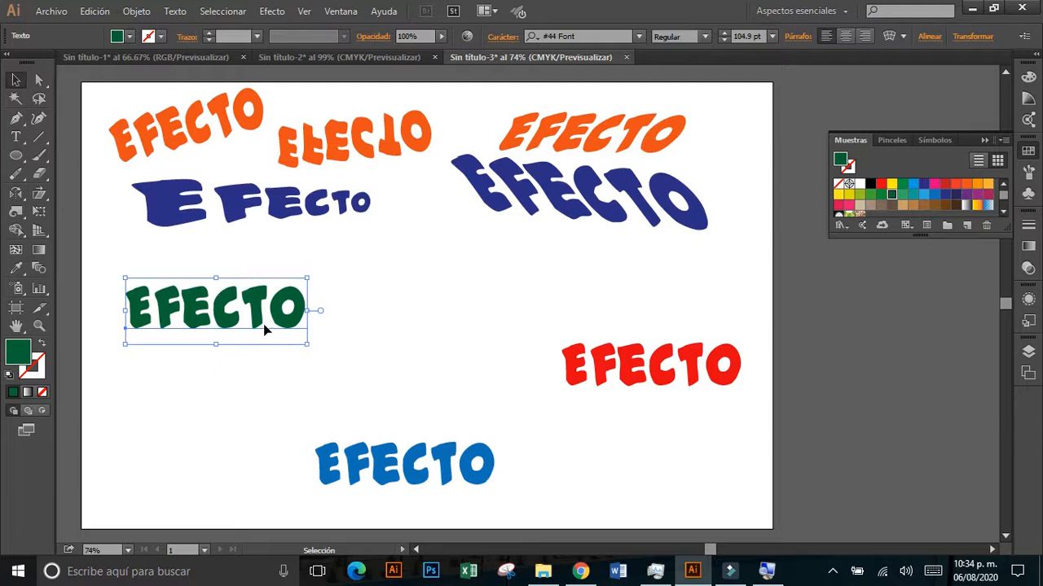
{"action": "left_click_drag", "start_coordinate": [248, 428], "coordinate": [424, 359]}
{"action": "left_click", "coordinate": [891, 207]}
{"action": "left_click_drag", "start_coordinate": [409, 474], "coordinate": [490, 471]}
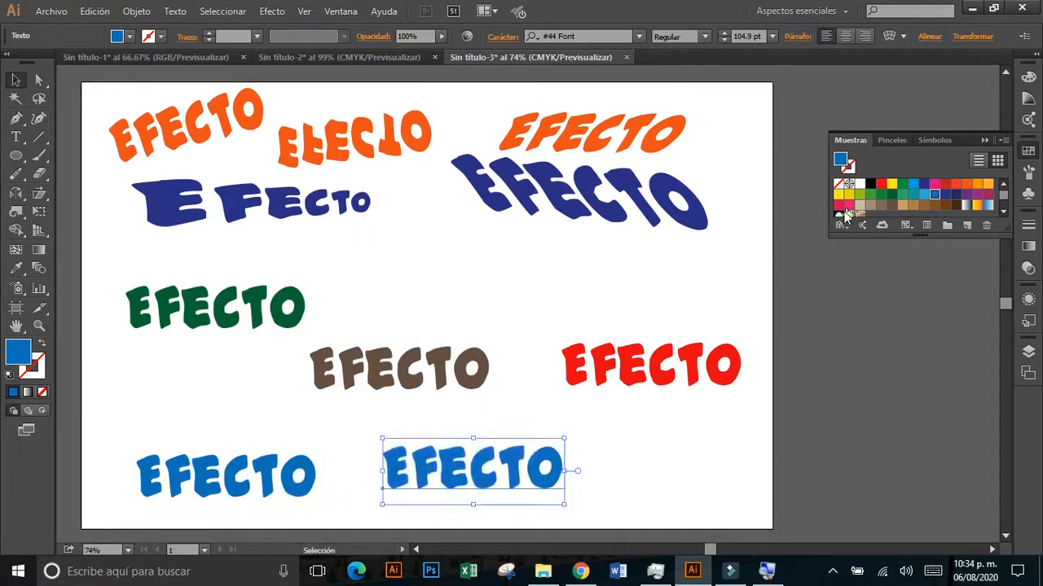
{"action": "left_click", "coordinate": [839, 206]}
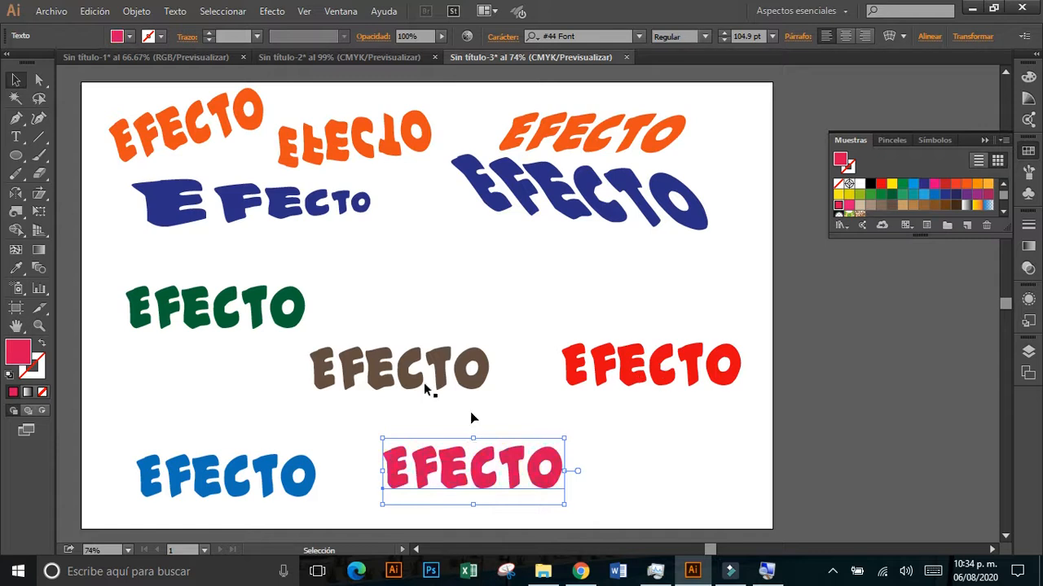
Step: Shift the red EFECTO text up and nudge the brown one to even out the arrangement
{"action": "left_click_drag", "start_coordinate": [298, 324], "coordinate": [287, 333]}
{"action": "left_click_drag", "start_coordinate": [611, 368], "coordinate": [614, 327]}
{"action": "left_click_drag", "start_coordinate": [444, 383], "coordinate": [445, 387]}
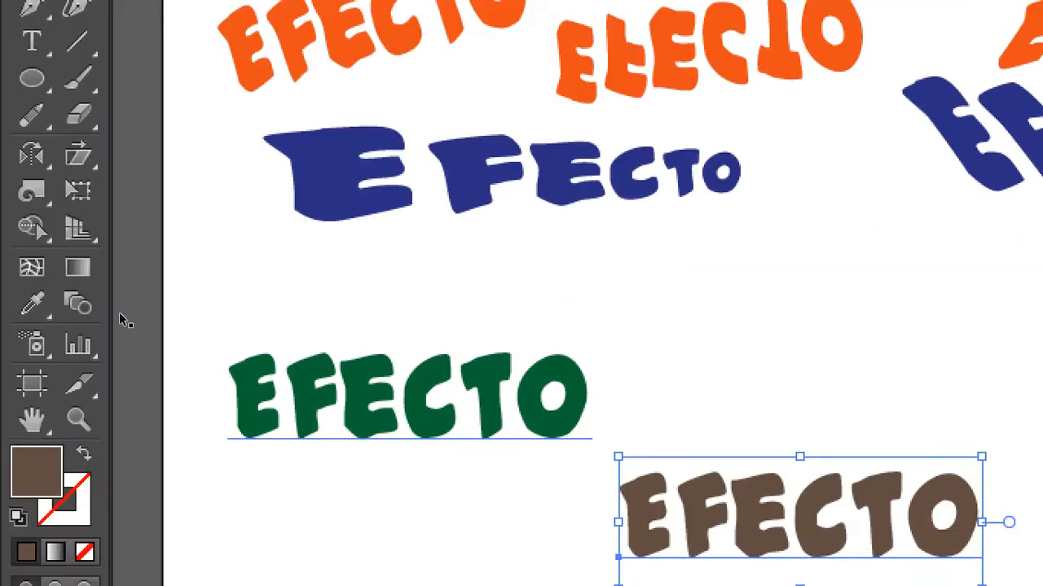
Step: Draw a circle above the brown EFECTO text and give it the default white fill and black stroke
{"action": "left_click", "coordinate": [420, 399]}
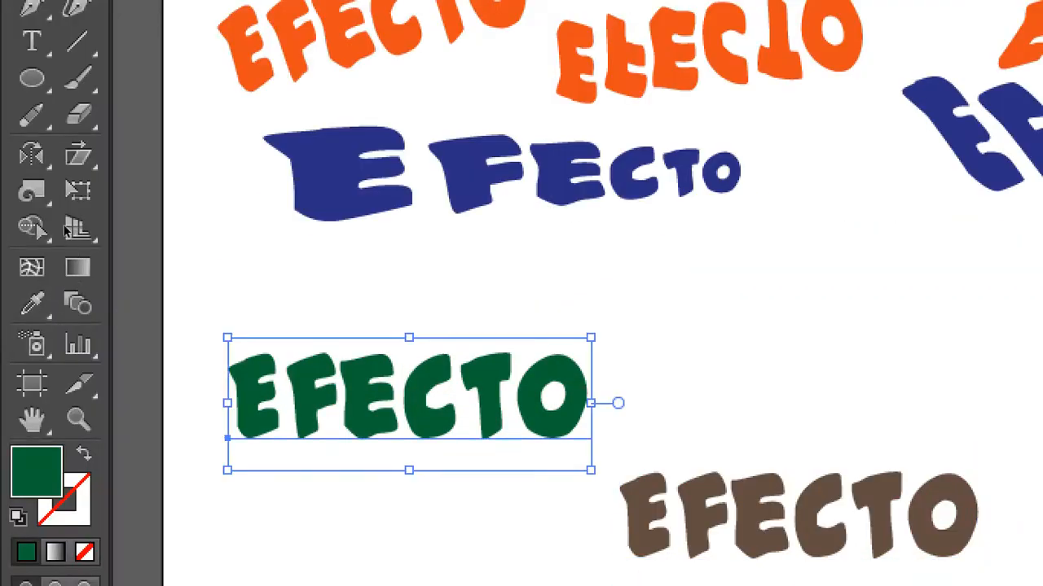
{"action": "left_click", "coordinate": [26, 204]}
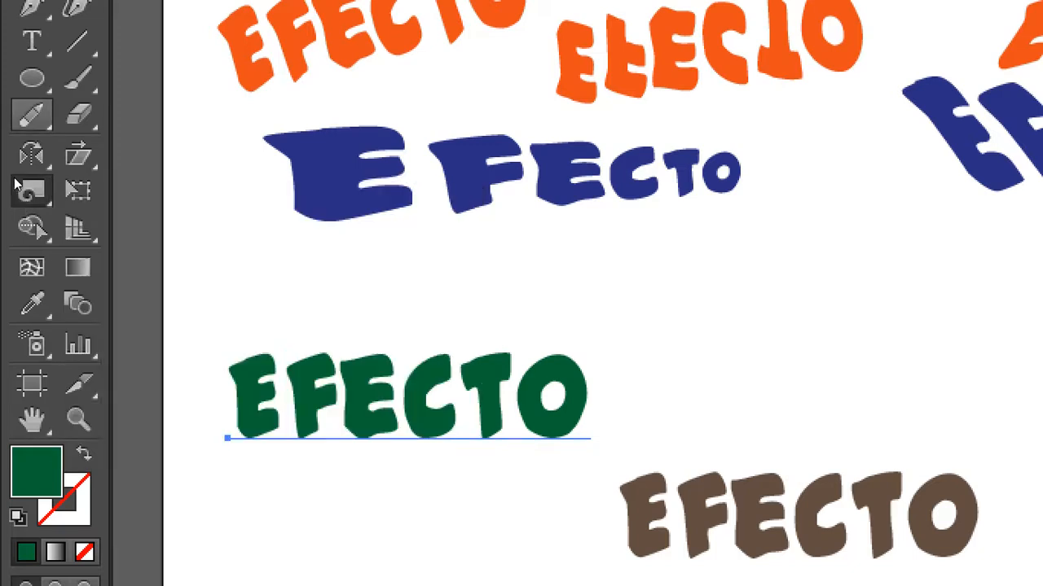
{"action": "left_click", "coordinate": [31, 77]}
{"action": "mouse_move", "coordinate": [681, 262]}
{"action": "left_mouse_down"}
{"action": "mouse_move", "coordinate": [784, 338]}
{"action": "mouse_move", "coordinate": [807, 367]}
{"action": "mouse_move", "coordinate": [805, 386]}
{"action": "left_mouse_up"}
{"action": "key", "text": "d"}
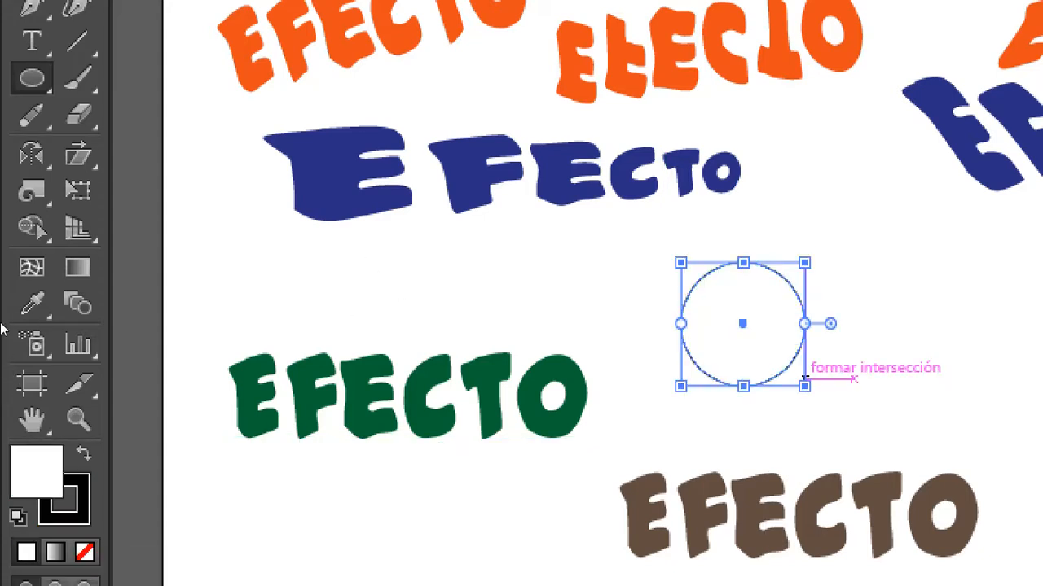
Step: Warp the circle into an irregular blob with the Deformar tool, pulling its edges outward at the sides and upward, and deselect it
{"action": "left_click", "coordinate": [31, 193]}
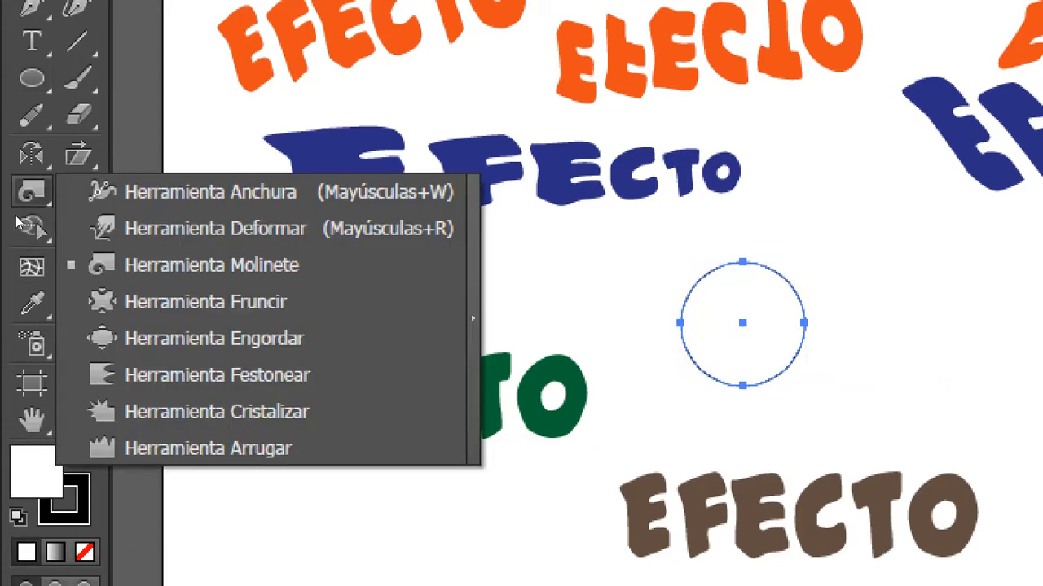
{"action": "left_click", "coordinate": [55, 230]}
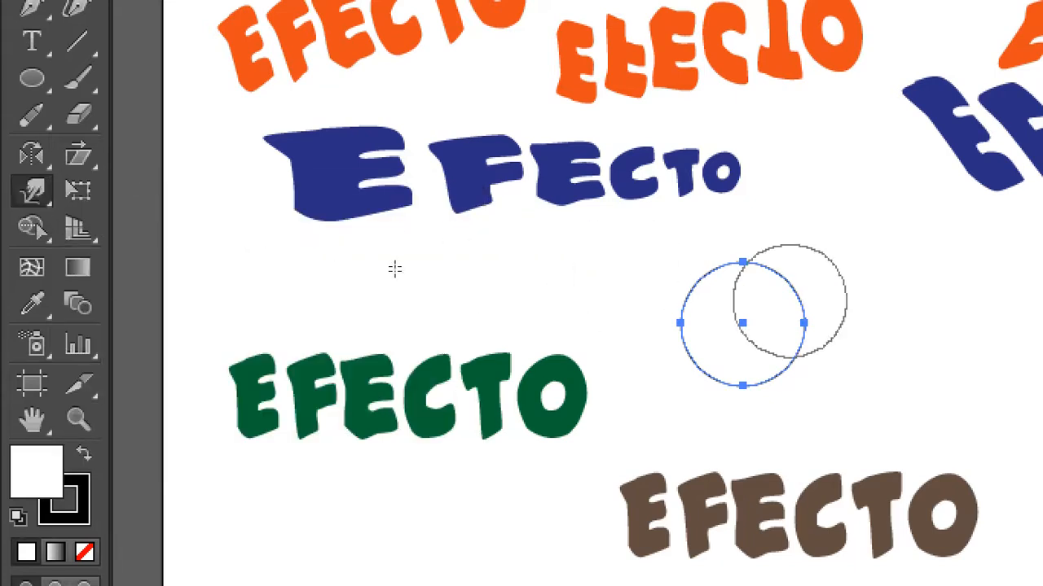
{"action": "mouse_move", "coordinate": [698, 302]}
{"action": "left_mouse_down"}
{"action": "mouse_move", "coordinate": [640, 256]}
{"action": "mouse_move", "coordinate": [619, 275]}
{"action": "left_mouse_up"}
{"action": "mouse_move", "coordinate": [768, 284]}
{"action": "left_mouse_down"}
{"action": "mouse_move", "coordinate": [840, 251]}
{"action": "mouse_move", "coordinate": [879, 265]}
{"action": "left_mouse_up"}
{"action": "mouse_move", "coordinate": [740, 317]}
{"action": "left_mouse_down"}
{"action": "mouse_move", "coordinate": [759, 259]}
{"action": "mouse_move", "coordinate": [778, 216]}
{"action": "mouse_move", "coordinate": [807, 179]}
{"action": "left_mouse_up"}
{"action": "mouse_move", "coordinate": [738, 272]}
{"action": "left_mouse_down"}
{"action": "mouse_move", "coordinate": [637, 266]}
{"action": "mouse_move", "coordinate": [571, 274]}
{"action": "left_mouse_up"}
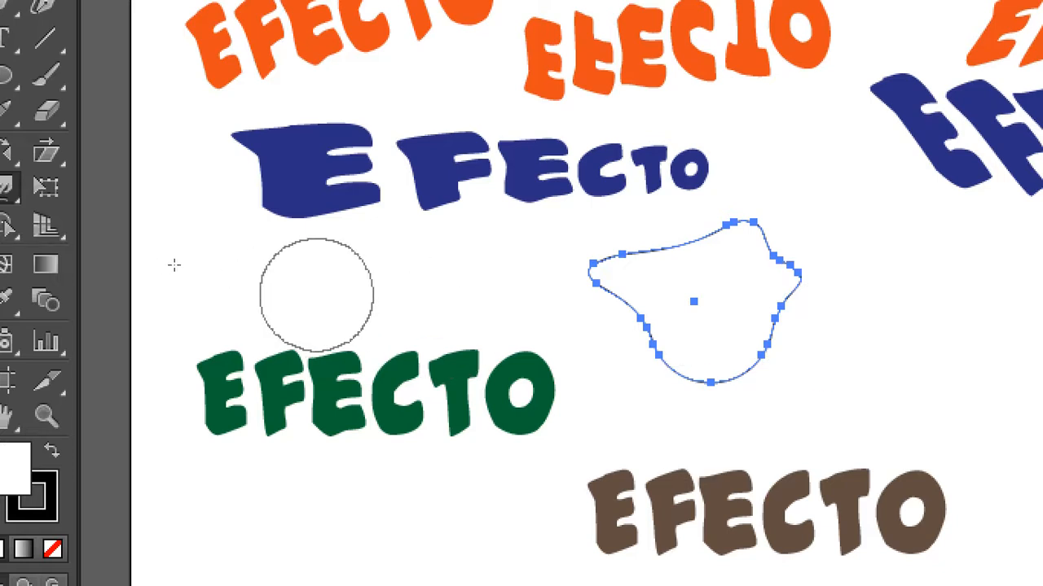
{"action": "left_click", "coordinate": [203, 259], "text": "ctrl"}
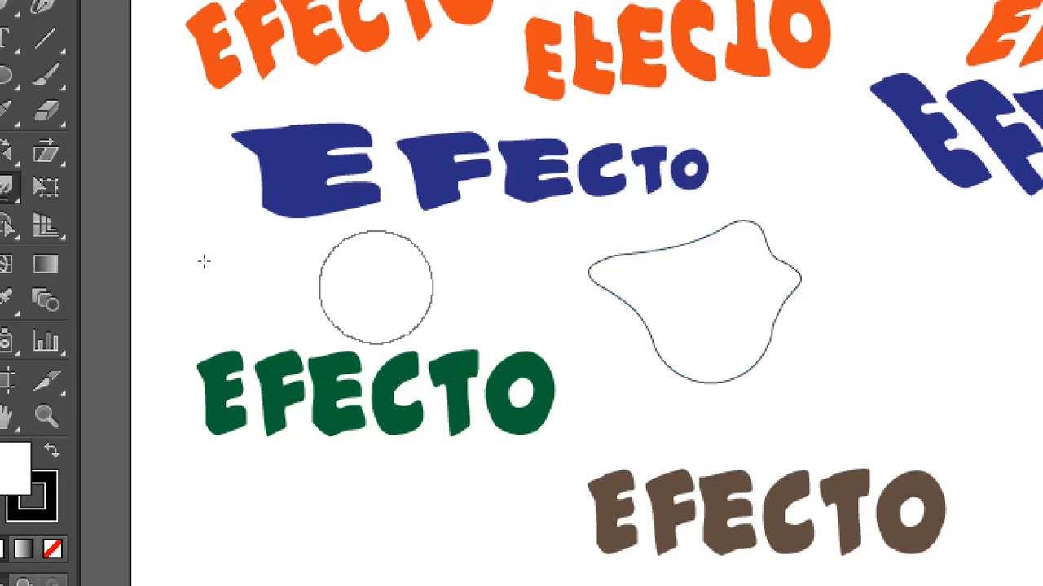
Step: Convert the green EFECTO text to outlines
{"action": "key", "text": "v"}
{"action": "left_click", "coordinate": [339, 380]}
{"action": "right_click", "coordinate": [339, 379]}
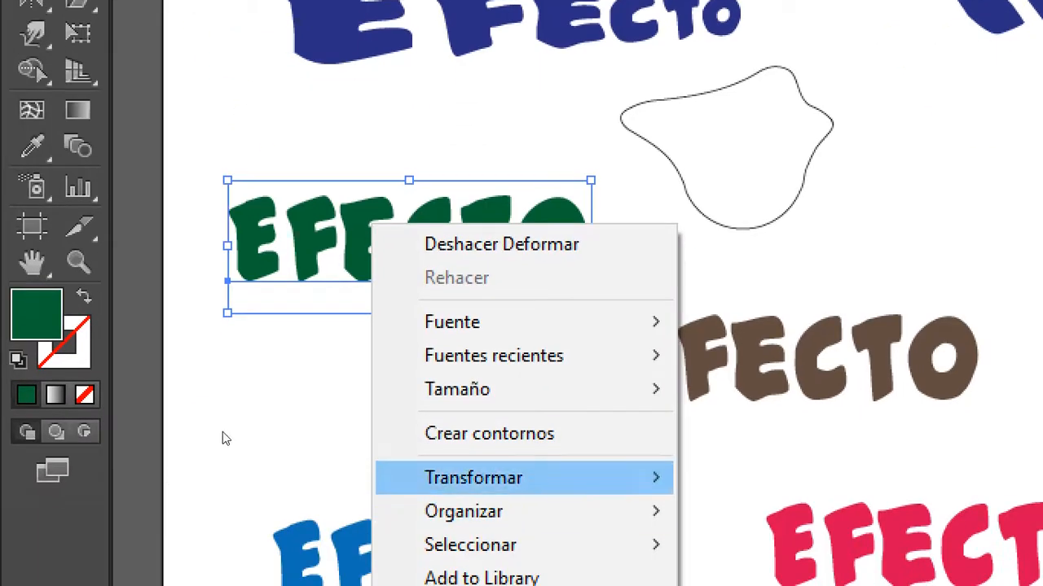
{"action": "left_click", "coordinate": [488, 434]}
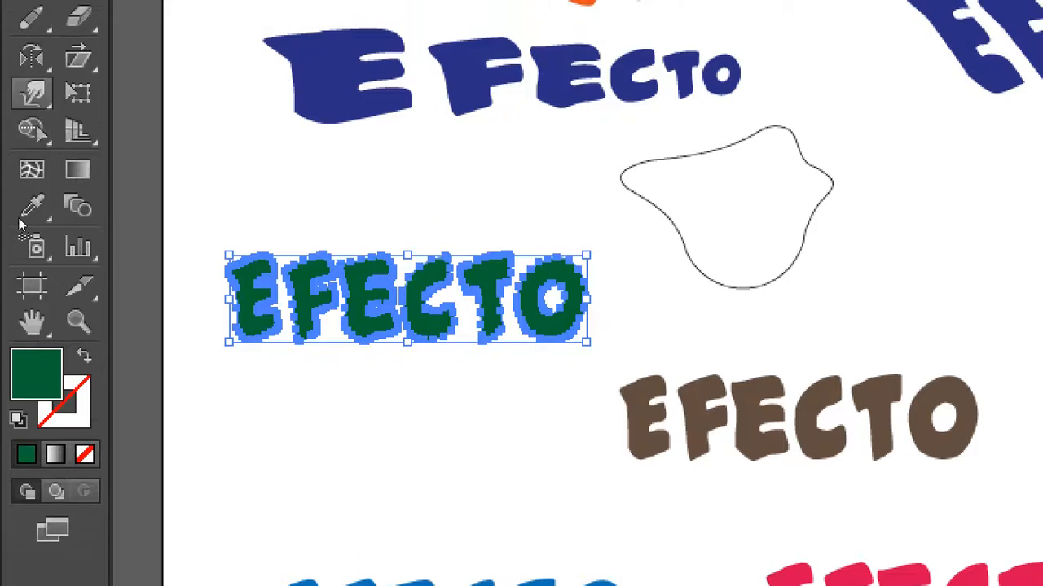
Step: Reduce the global brush width and height in the options of the Deformar tool
{"action": "left_click", "coordinate": [33, 34]}
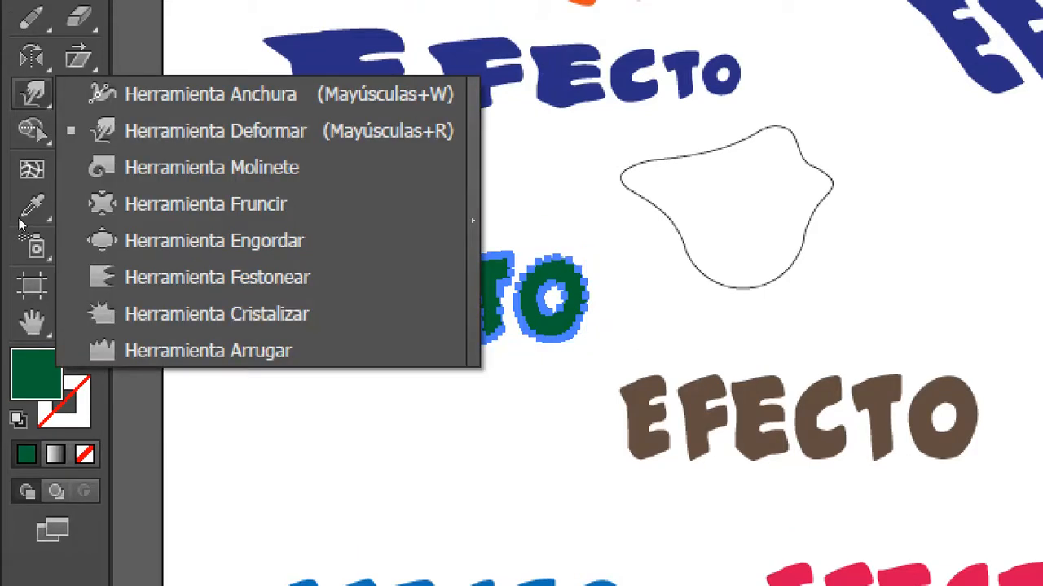
{"action": "left_click", "coordinate": [105, 240]}
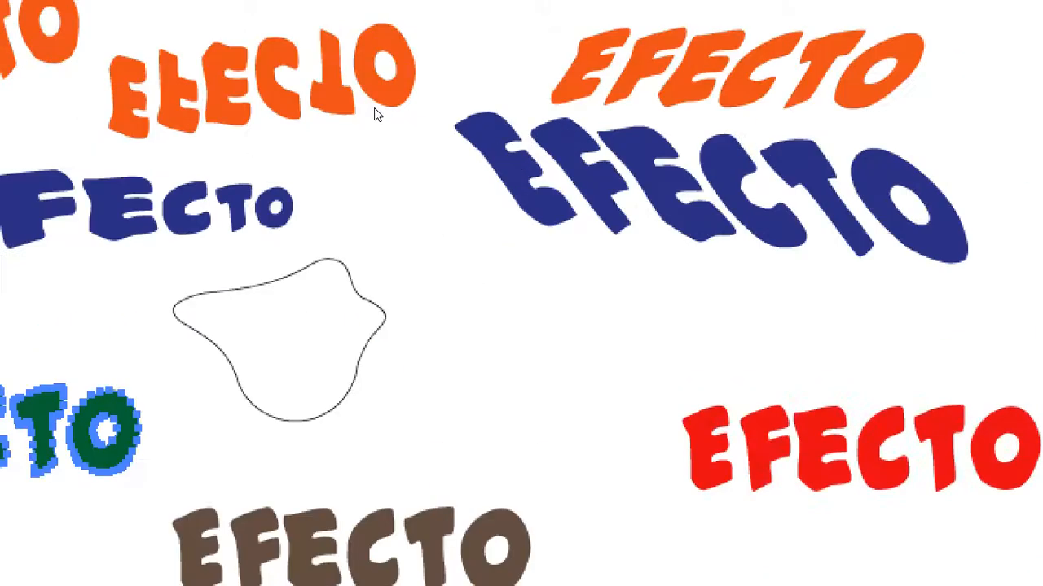
{"action": "double_click", "coordinate": [33, 93]}
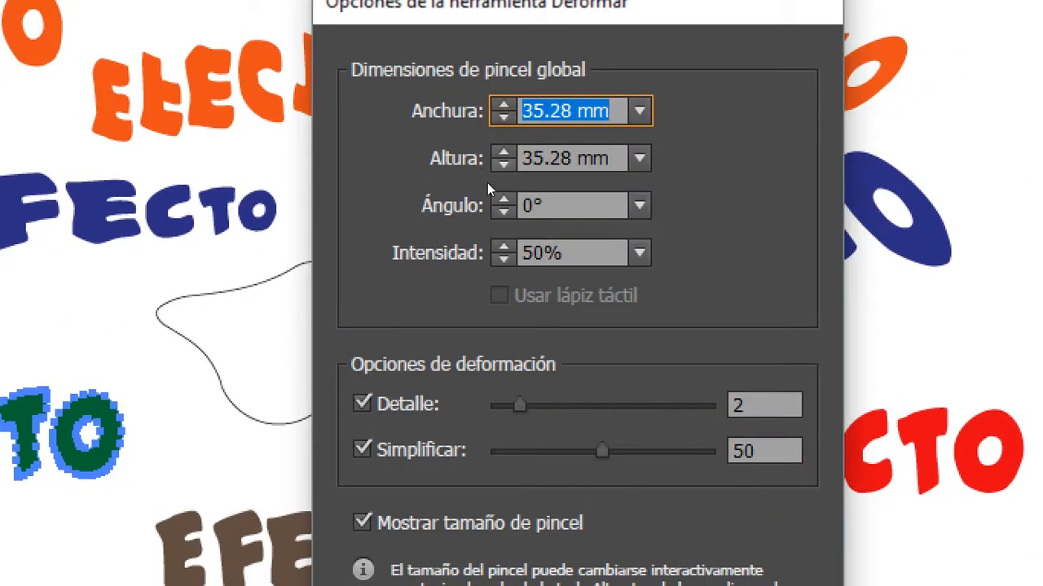
{"action": "key", "text": "Down"}
{"action": "key", "text": "Down"}
{"action": "key", "text": "Down"}
{"action": "key", "text": "Down"}
{"action": "key", "text": "Down"}
{"action": "key", "text": "Down"}
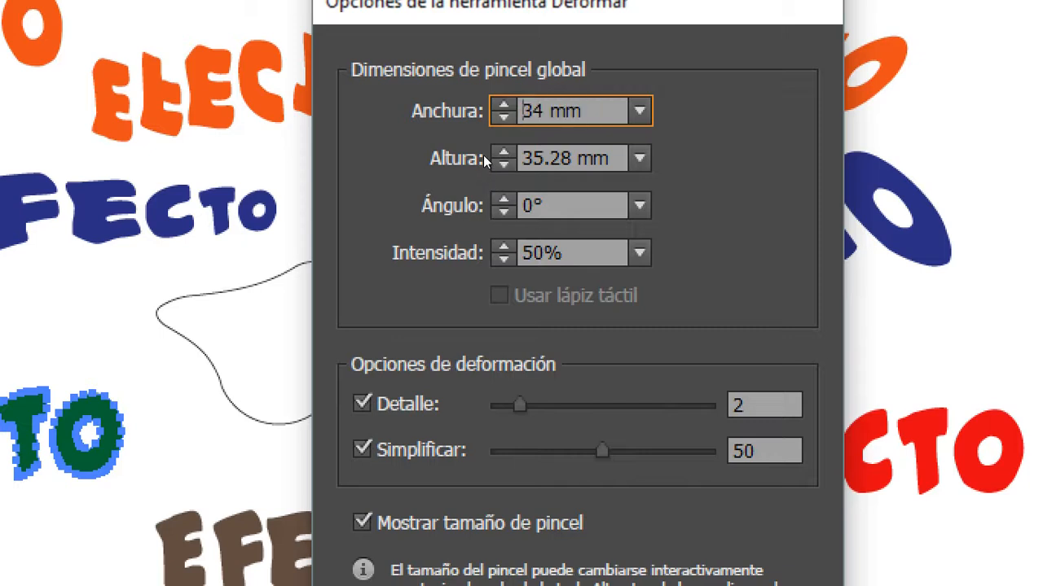
{"action": "key", "text": "Up"}
{"action": "key", "text": "Tab"}
{"action": "key", "text": "Down"}
{"action": "key", "text": "Down"}
{"action": "key", "text": "Down"}
{"action": "key", "text": "Down"}
{"action": "key", "text": "Down"}
{"action": "key", "text": "Down"}
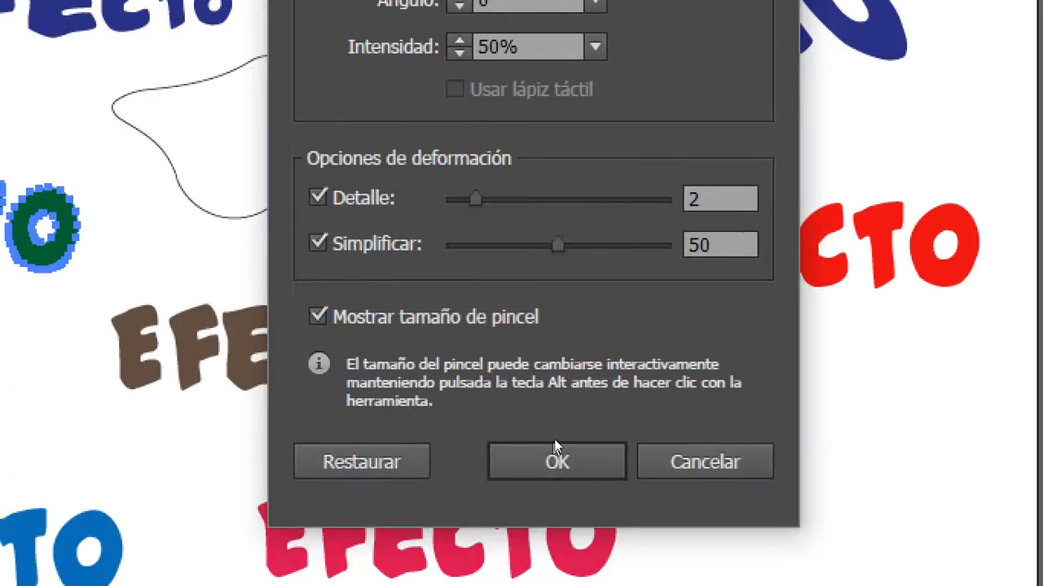
{"action": "left_click", "coordinate": [550, 444]}
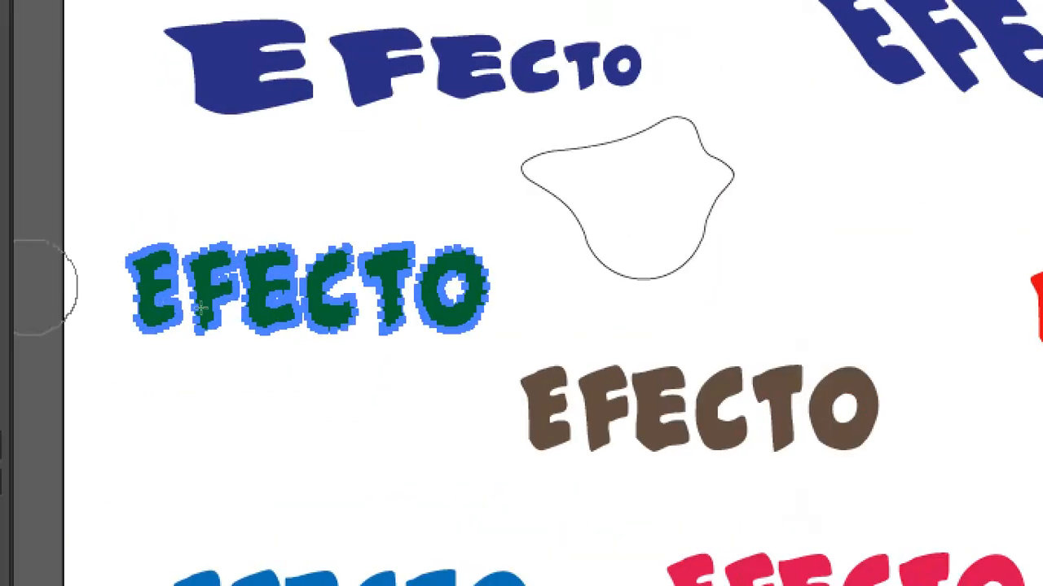
Step: Warp the green EFECTO outlines with the Deformar tool, stretching individual letters up and down along the whole word
{"action": "left_click_drag", "start_coordinate": [455, 270], "coordinate": [480, 236]}
{"action": "mouse_move", "coordinate": [403, 303]}
{"action": "left_mouse_down"}
{"action": "mouse_move", "coordinate": [384, 323]}
{"action": "mouse_move", "coordinate": [412, 366]}
{"action": "left_mouse_up"}
{"action": "mouse_move", "coordinate": [349, 274]}
{"action": "left_mouse_down"}
{"action": "mouse_move", "coordinate": [342, 244]}
{"action": "mouse_move", "coordinate": [383, 215]}
{"action": "left_mouse_up"}
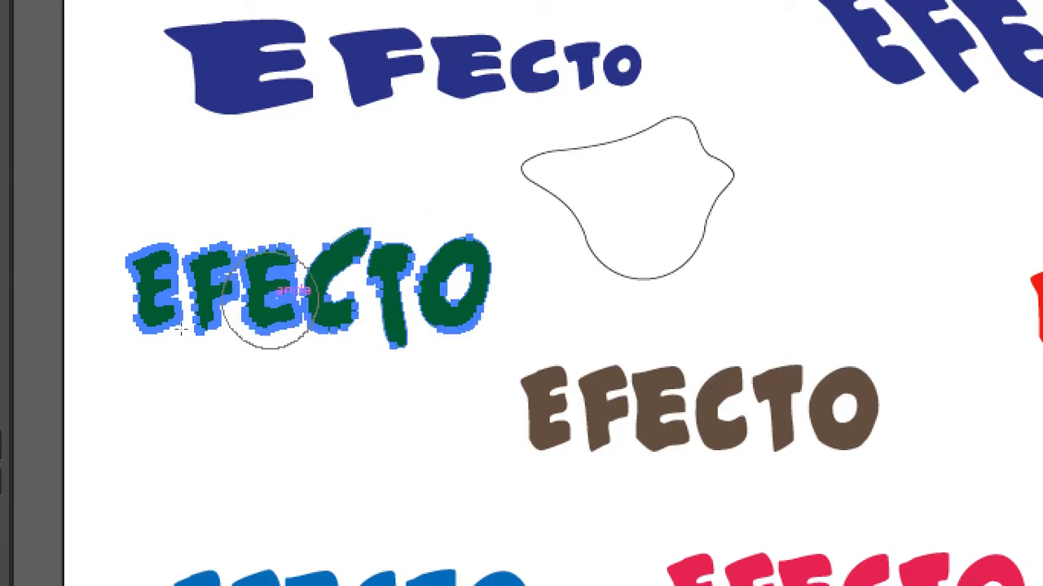
{"action": "left_click_drag", "start_coordinate": [263, 322], "coordinate": [295, 377]}
{"action": "mouse_move", "coordinate": [209, 252]}
{"action": "left_mouse_down"}
{"action": "mouse_move", "coordinate": [186, 337]}
{"action": "mouse_move", "coordinate": [158, 372]}
{"action": "mouse_move", "coordinate": [131, 381]}
{"action": "left_mouse_up"}
{"action": "mouse_move", "coordinate": [167, 271]}
{"action": "left_mouse_down"}
{"action": "mouse_move", "coordinate": [188, 225]}
{"action": "mouse_move", "coordinate": [239, 211]}
{"action": "left_mouse_up"}
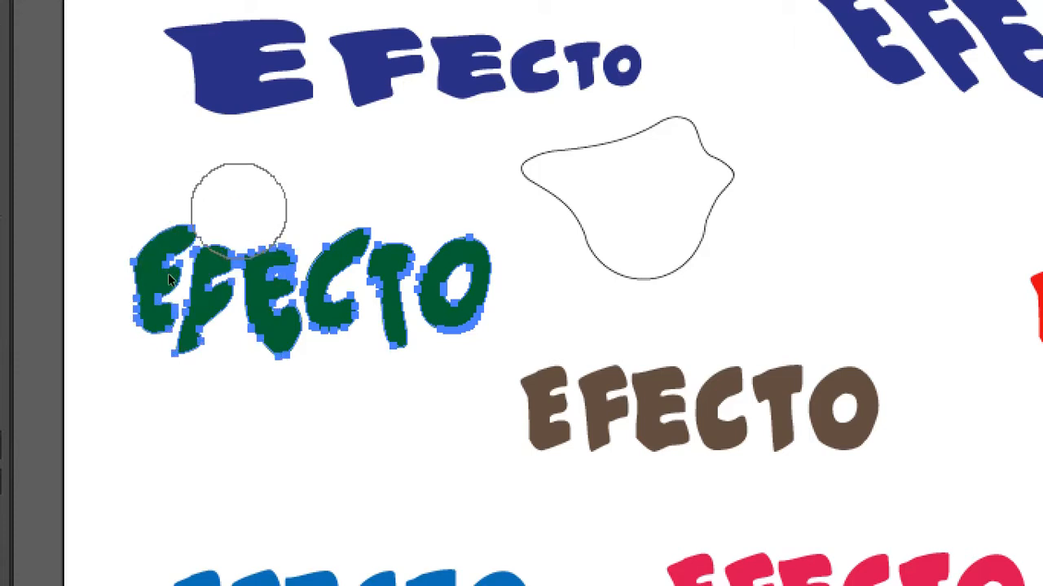
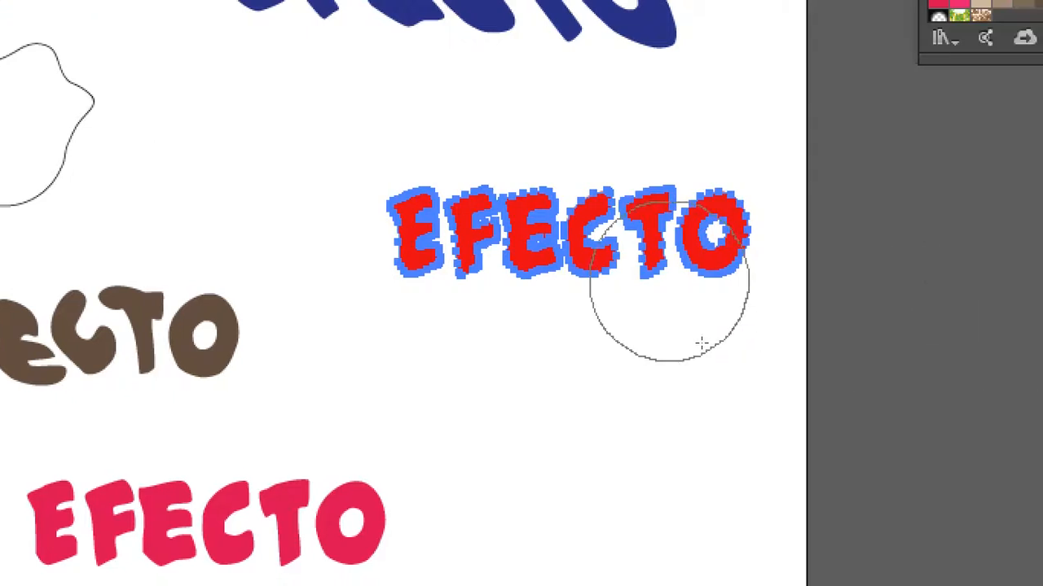
Step: Bloat the O and the first E of the red EFECTO outlines with the Engordar tool, and deselect the shape
{"action": "left_click", "coordinate": [792, 238]}
{"action": "left_click_drag", "start_coordinate": [704, 238], "coordinate": [704, 239]}
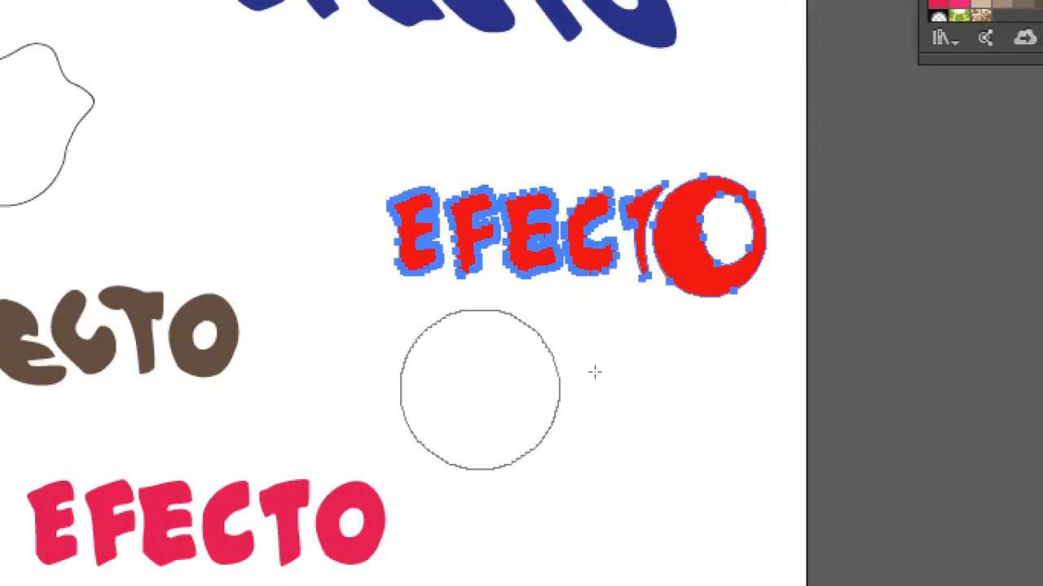
{"action": "left_click_drag", "start_coordinate": [438, 264], "coordinate": [438, 265]}
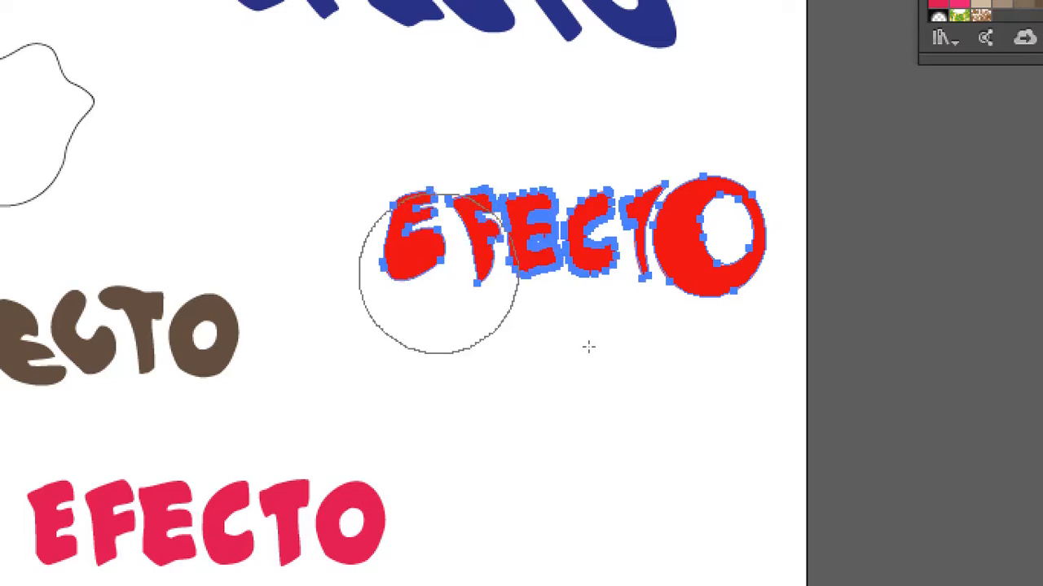
{"action": "key", "text": "v"}
{"action": "left_click", "coordinate": [622, 404]}
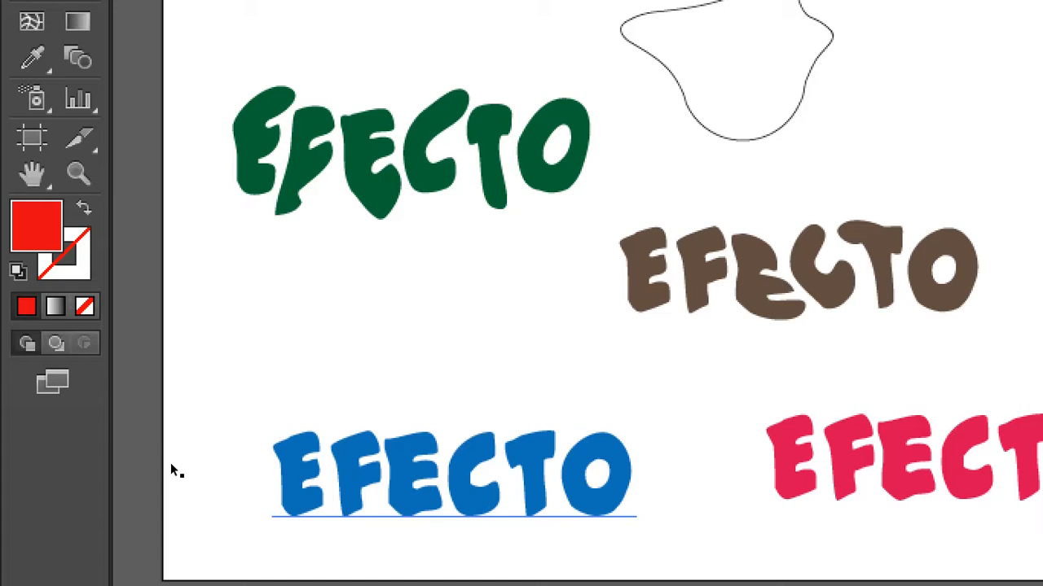
Step: Move the blue EFECTO text at the artboard's lower left slightly up and convert it to outlines
{"action": "left_click_drag", "start_coordinate": [171, 464], "coordinate": [168, 450]}
{"action": "right_click", "coordinate": [168, 450]}
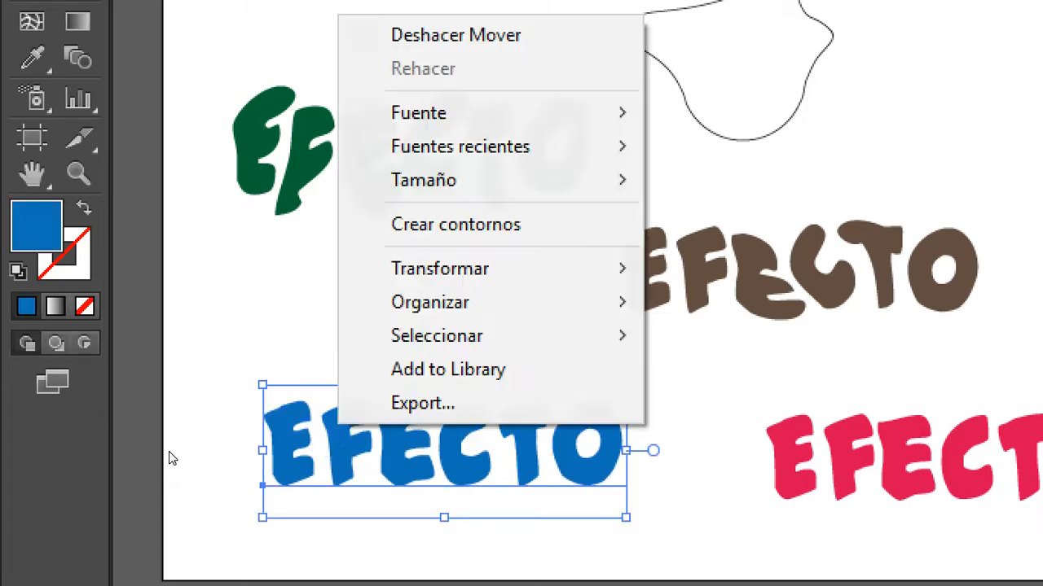
{"action": "left_click", "coordinate": [241, 348]}
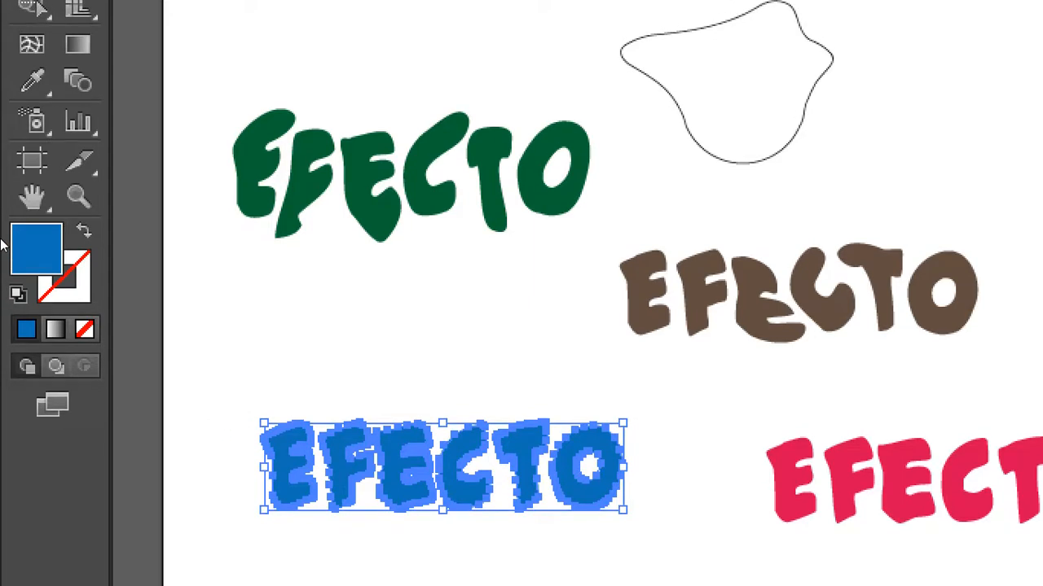
Step: Apply the Cristalizar tool across the whole blue EFECTO outline to give its letters spiky edges, and deselect it
{"action": "left_click", "coordinate": [32, 30]}
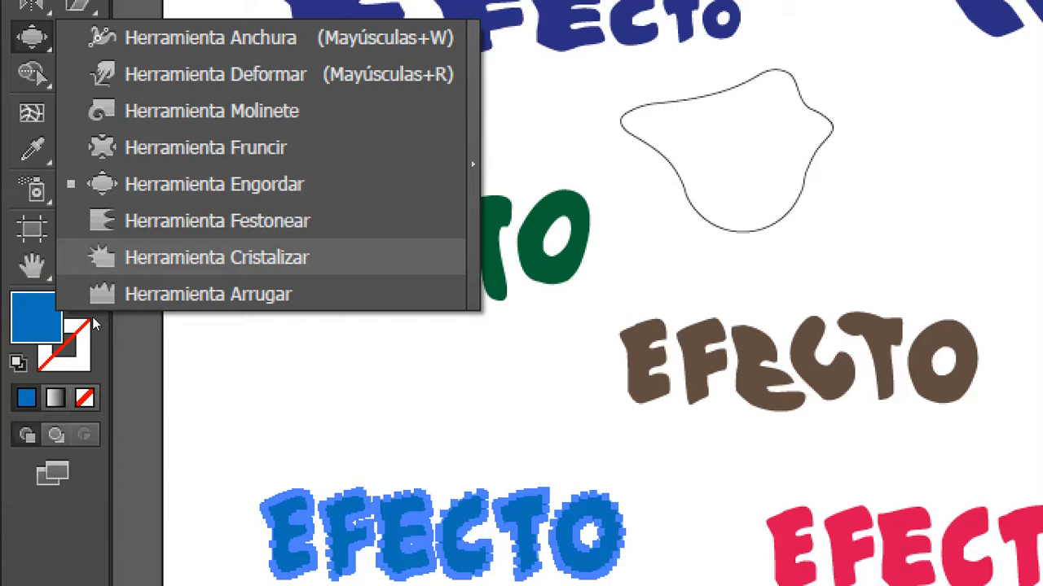
{"action": "left_click", "coordinate": [94, 324]}
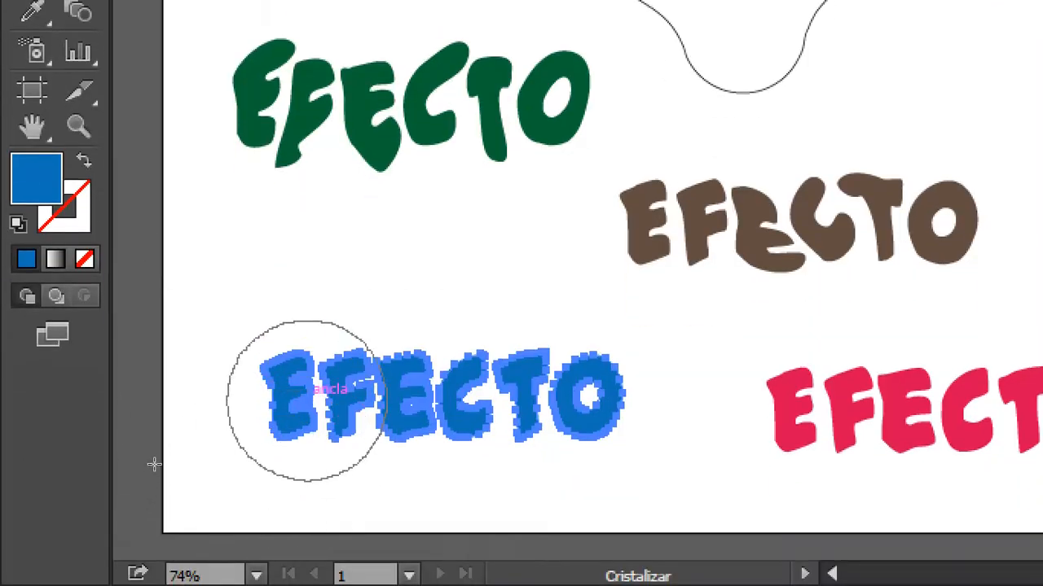
{"action": "mouse_move", "coordinate": [308, 400]}
{"action": "left_mouse_down"}
{"action": "mouse_move", "coordinate": [353, 372]}
{"action": "mouse_move", "coordinate": [675, 384]}
{"action": "mouse_move", "coordinate": [685, 404]}
{"action": "left_mouse_up"}
{"action": "key", "text": "v"}
{"action": "left_click", "coordinate": [238, 384], "text": "ctrl"}
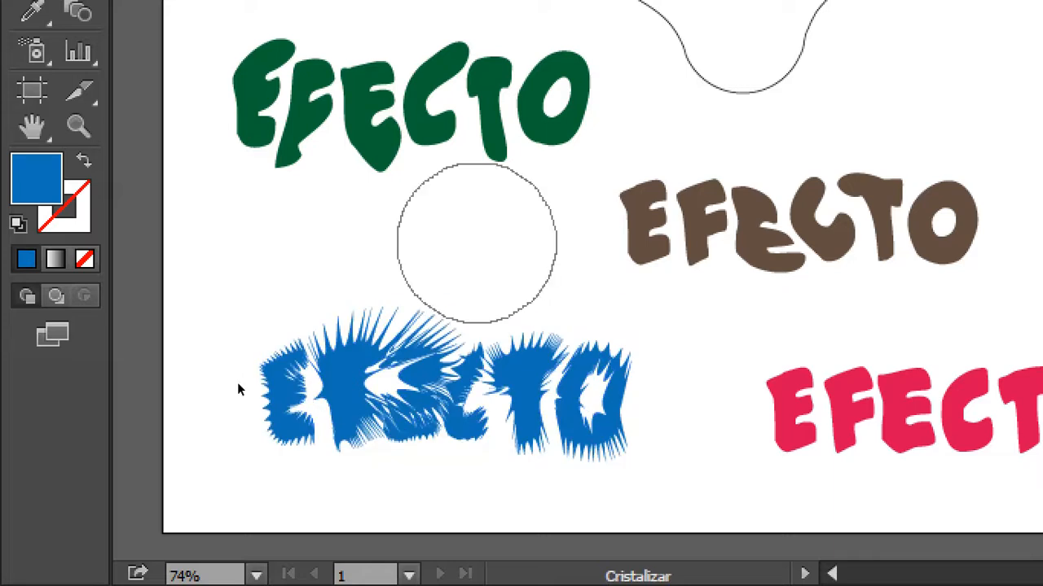
Step: Undo the spiky distortion of the blue EFECTO and reapply the Cristalizar tool across its letters, bursting the O strongly, and deselect it
{"action": "key", "text": "ctrl+z"}
{"action": "key", "text": "ctrl+z"}
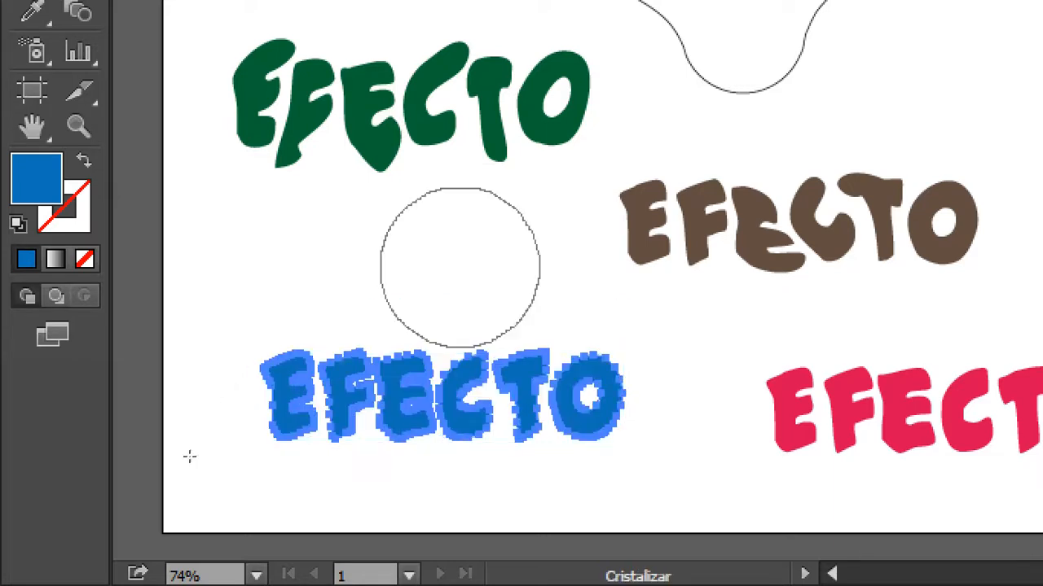
{"action": "mouse_move", "coordinate": [361, 368]}
{"action": "left_mouse_down"}
{"action": "mouse_move", "coordinate": [453, 393]}
{"action": "mouse_move", "coordinate": [459, 382]}
{"action": "mouse_move", "coordinate": [578, 407]}
{"action": "left_mouse_up"}
{"action": "key", "text": "v"}
{"action": "left_click", "coordinate": [487, 242], "text": "ctrl"}
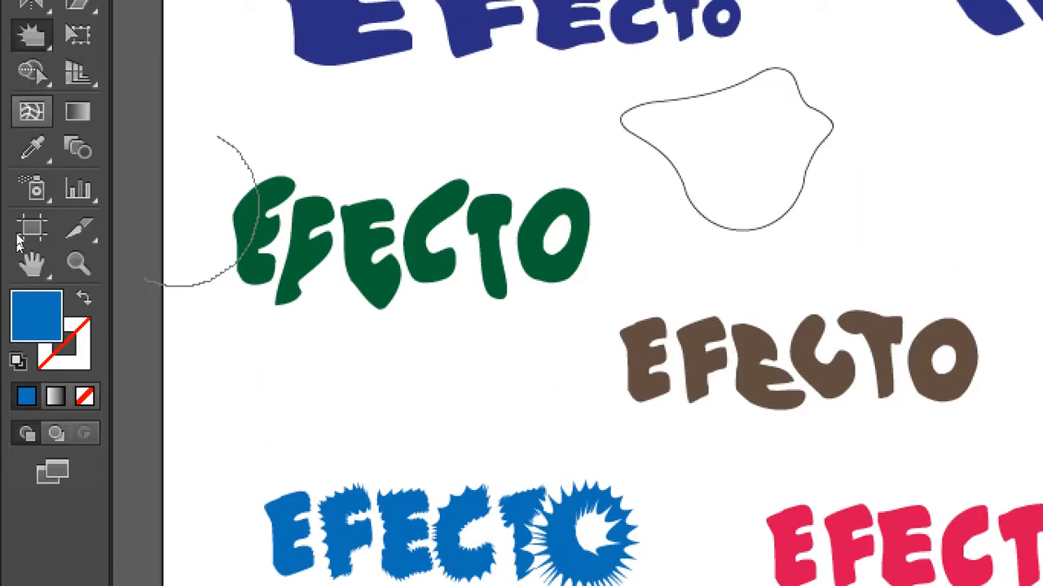
Step: Convert the pink EFECTO text to outlines and enlarge it to about twice its size within the artboard's lower right area
{"action": "left_click_drag", "start_coordinate": [31, 36], "coordinate": [163, 294]}
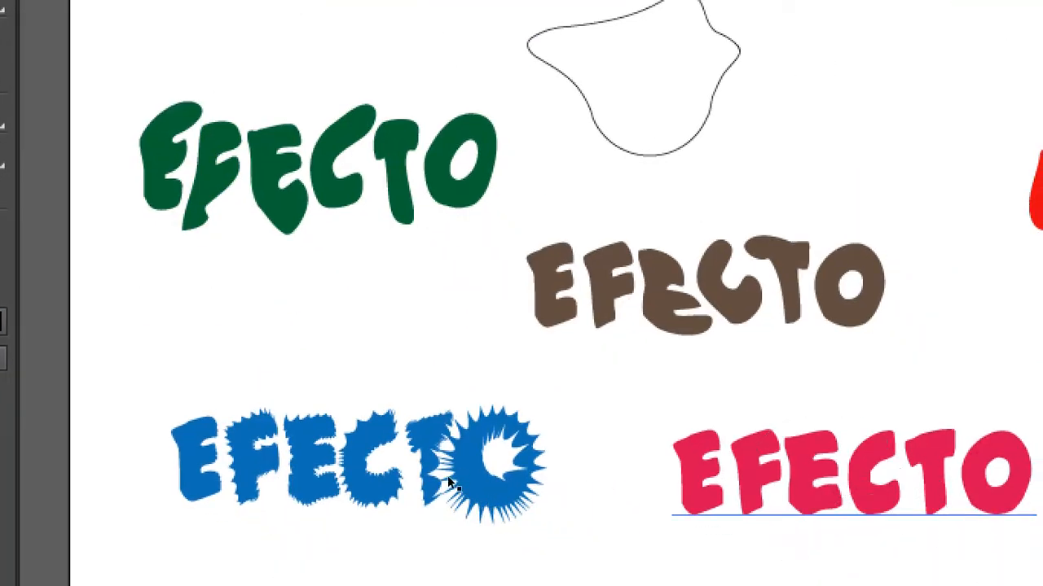
{"action": "key", "text": "ctrl+shift+b"}
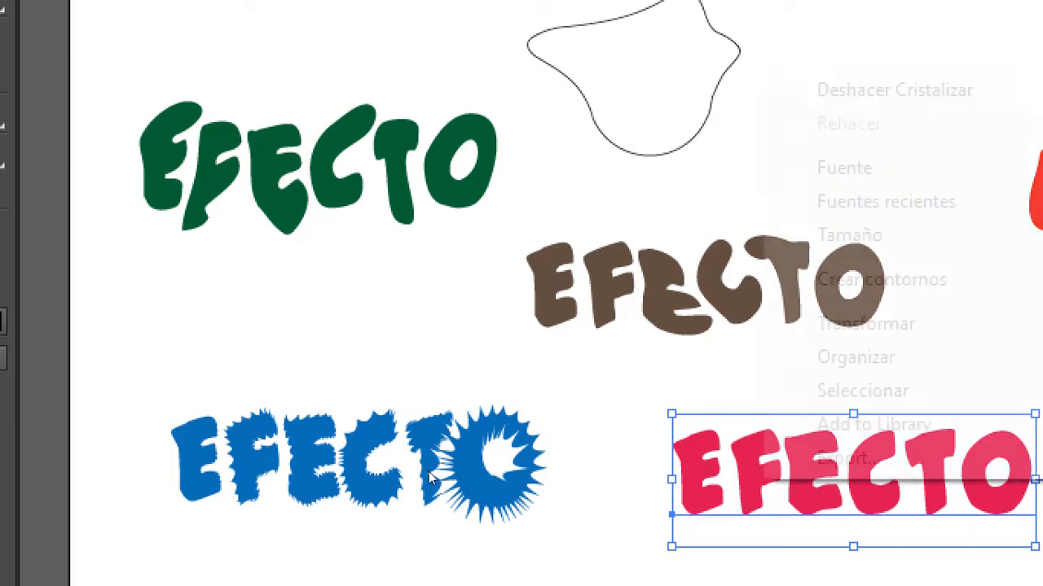
{"action": "right_click", "coordinate": [765, 482]}
{"action": "left_click", "coordinate": [839, 281]}
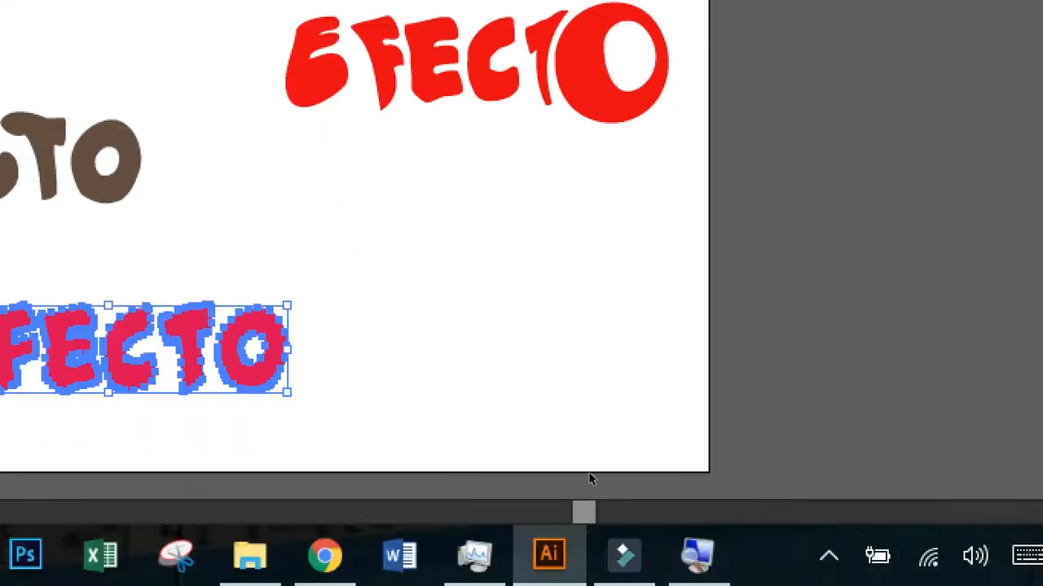
{"action": "left_click_drag", "start_coordinate": [288, 301], "coordinate": [632, 209]}
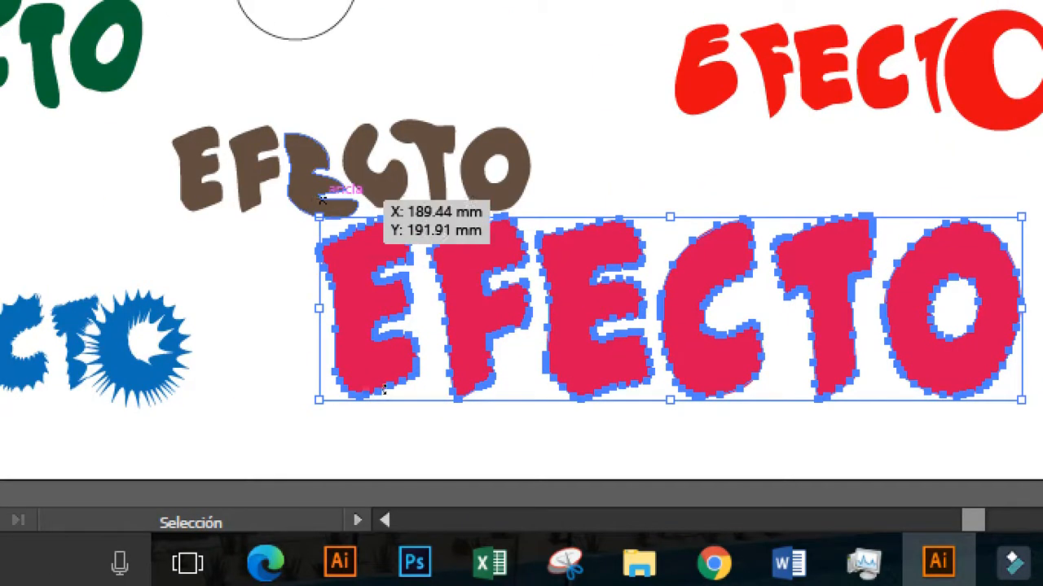
Step: Move the brown EFECTO straight up about 19 mm and fill the enlarged pink EFECTO with the yellow-orange gradient swatch
{"action": "left_click_drag", "start_coordinate": [350, 186], "coordinate": [350, 125]}
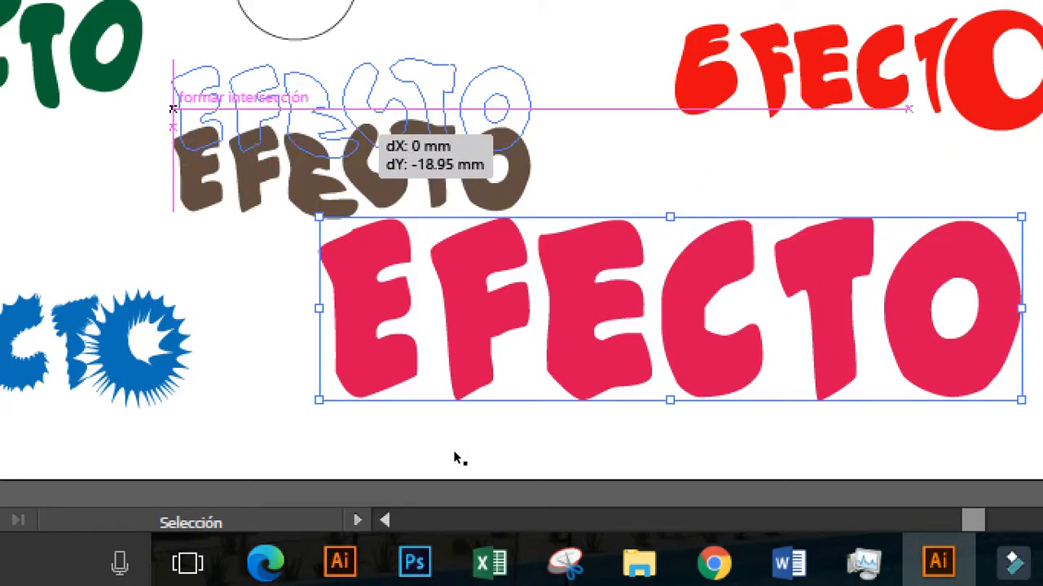
{"action": "left_click", "coordinate": [459, 379]}
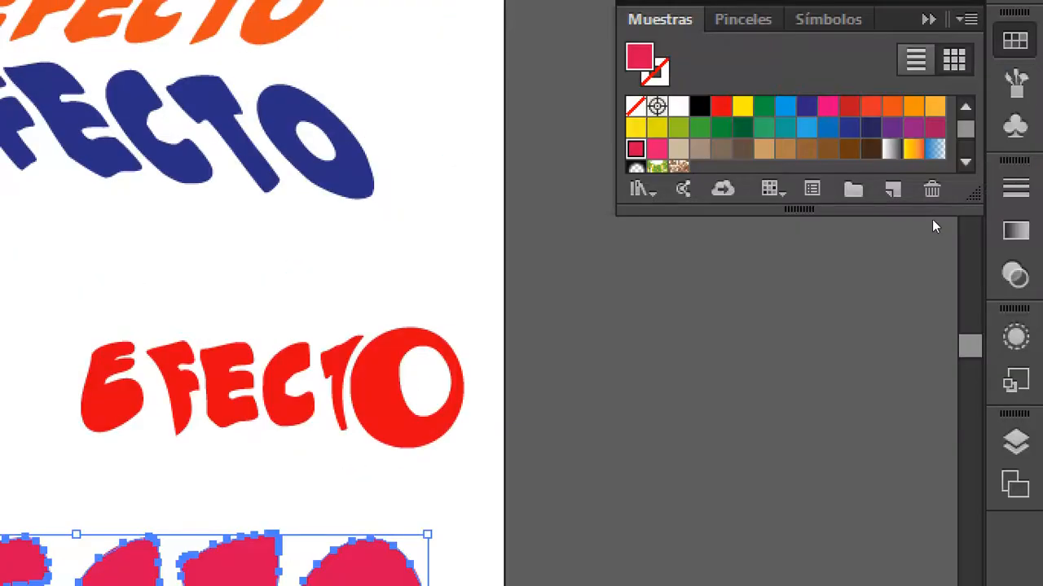
{"action": "left_click_drag", "start_coordinate": [918, 231], "coordinate": [924, 308]}
{"action": "left_click", "coordinate": [913, 149]}
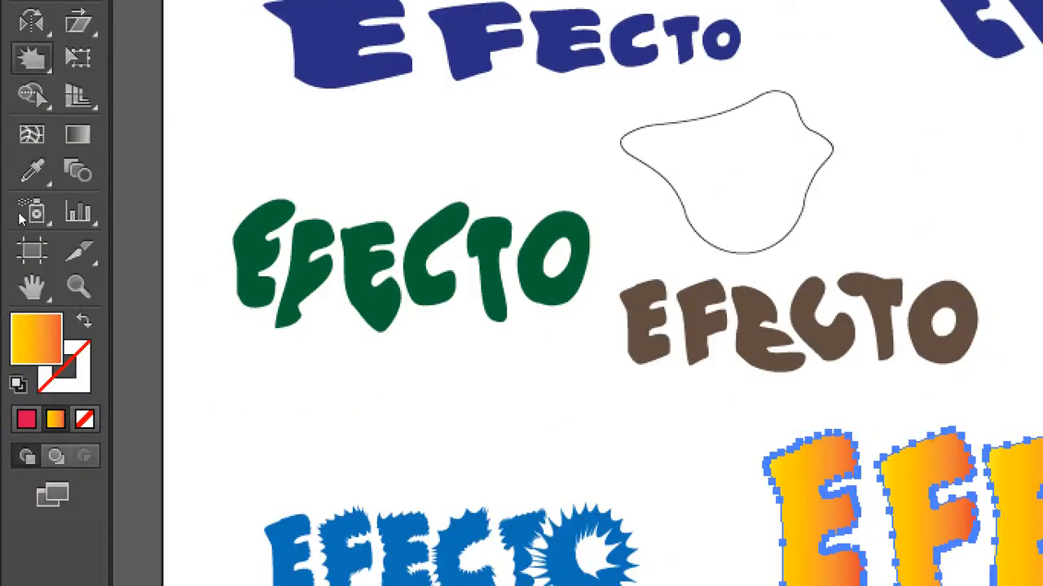
Step: Roughen all letters of the large gradient EFECTO with the Arrugar tool to give them jagged, dripping edges, and deselect it
{"action": "left_click", "coordinate": [32, 58]}
{"action": "left_click", "coordinate": [219, 314]}
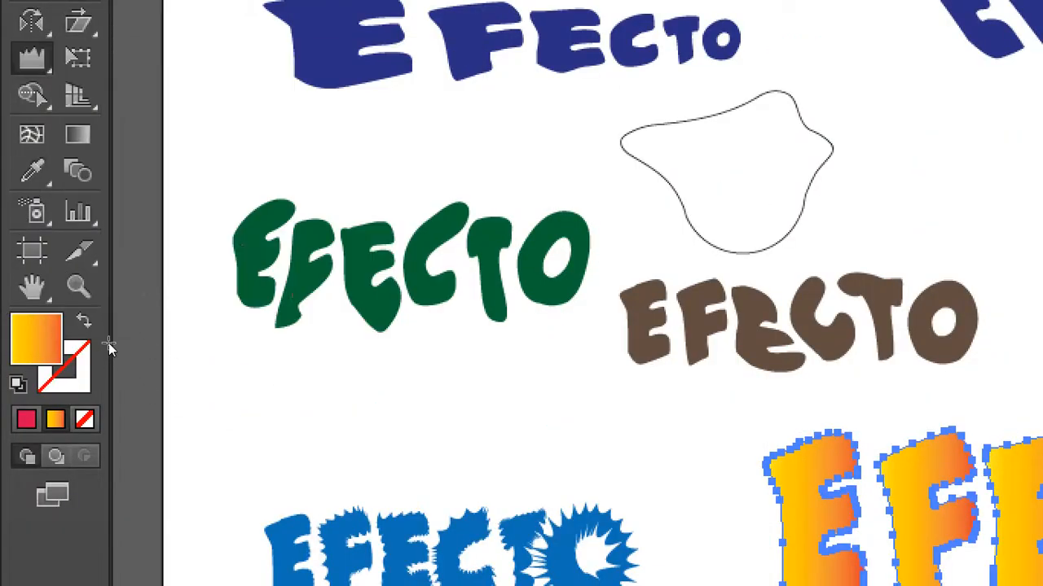
{"action": "mouse_move", "coordinate": [244, 285]}
{"action": "left_mouse_down"}
{"action": "mouse_move", "coordinate": [263, 315]}
{"action": "mouse_move", "coordinate": [337, 221]}
{"action": "mouse_move", "coordinate": [383, 278]}
{"action": "mouse_move", "coordinate": [365, 372]}
{"action": "mouse_move", "coordinate": [465, 314]}
{"action": "mouse_move", "coordinate": [534, 240]}
{"action": "mouse_move", "coordinate": [523, 372]}
{"action": "mouse_move", "coordinate": [582, 373]}
{"action": "mouse_move", "coordinate": [698, 326]}
{"action": "mouse_move", "coordinate": [880, 304]}
{"action": "mouse_move", "coordinate": [778, 296]}
{"action": "mouse_move", "coordinate": [847, 316]}
{"action": "mouse_move", "coordinate": [798, 309]}
{"action": "left_mouse_up"}
{"action": "mouse_move", "coordinate": [645, 310]}
{"action": "left_mouse_down"}
{"action": "mouse_move", "coordinate": [627, 238]}
{"action": "mouse_move", "coordinate": [555, 300]}
{"action": "mouse_move", "coordinate": [548, 217]}
{"action": "mouse_move", "coordinate": [548, 236]}
{"action": "mouse_move", "coordinate": [505, 266]}
{"action": "mouse_move", "coordinate": [497, 258]}
{"action": "mouse_move", "coordinate": [431, 319]}
{"action": "mouse_move", "coordinate": [424, 353]}
{"action": "mouse_move", "coordinate": [373, 335]}
{"action": "mouse_move", "coordinate": [350, 379]}
{"action": "left_mouse_up"}
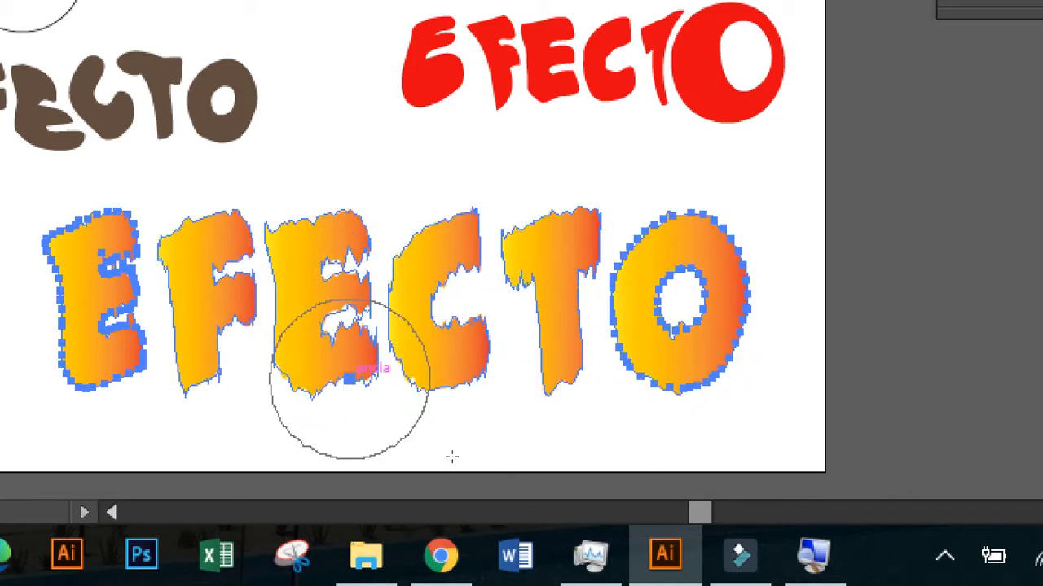
{"action": "mouse_move", "coordinate": [70, 291]}
{"action": "left_mouse_down"}
{"action": "mouse_move", "coordinate": [105, 315]}
{"action": "mouse_move", "coordinate": [56, 338]}
{"action": "left_mouse_up"}
{"action": "left_click_drag", "start_coordinate": [91, 378], "coordinate": [62, 366]}
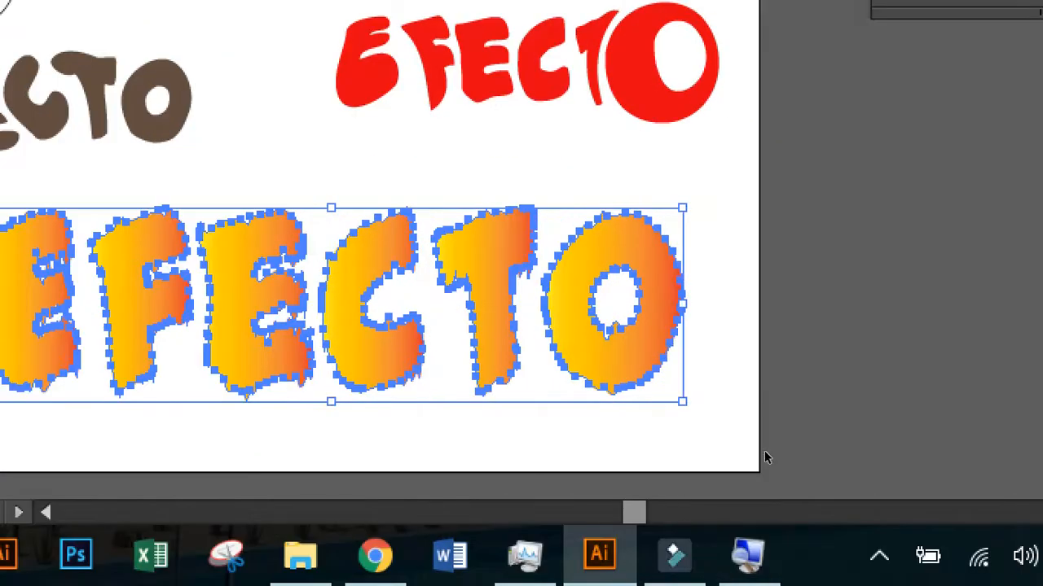
{"action": "left_click", "coordinate": [757, 458]}
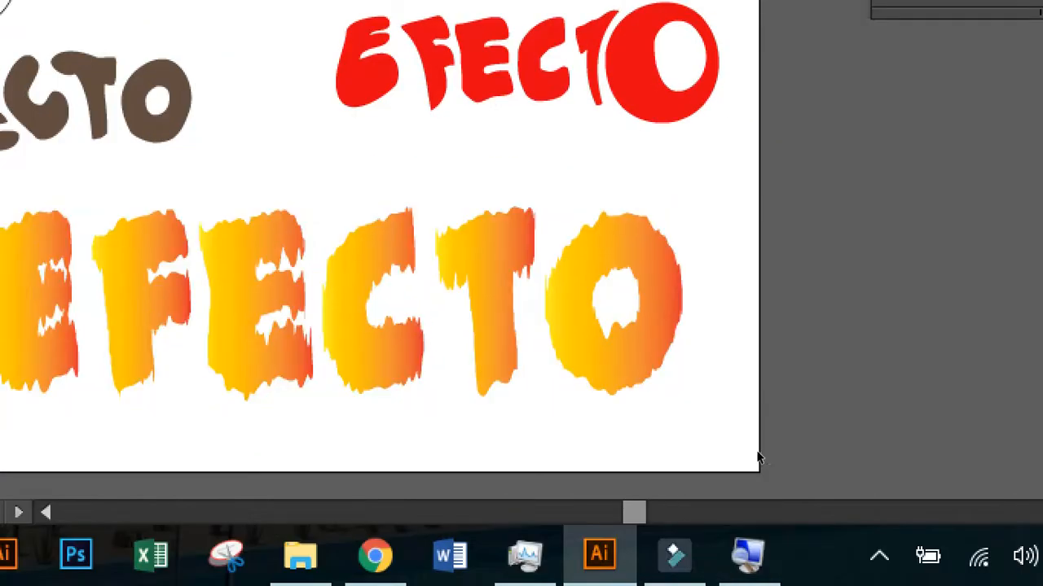
Step: Give the large gradient EFECTO a 1 pt black stroke with the rough, charcoal-like brush, and deselect it
{"action": "left_click", "coordinate": [225, 468]}
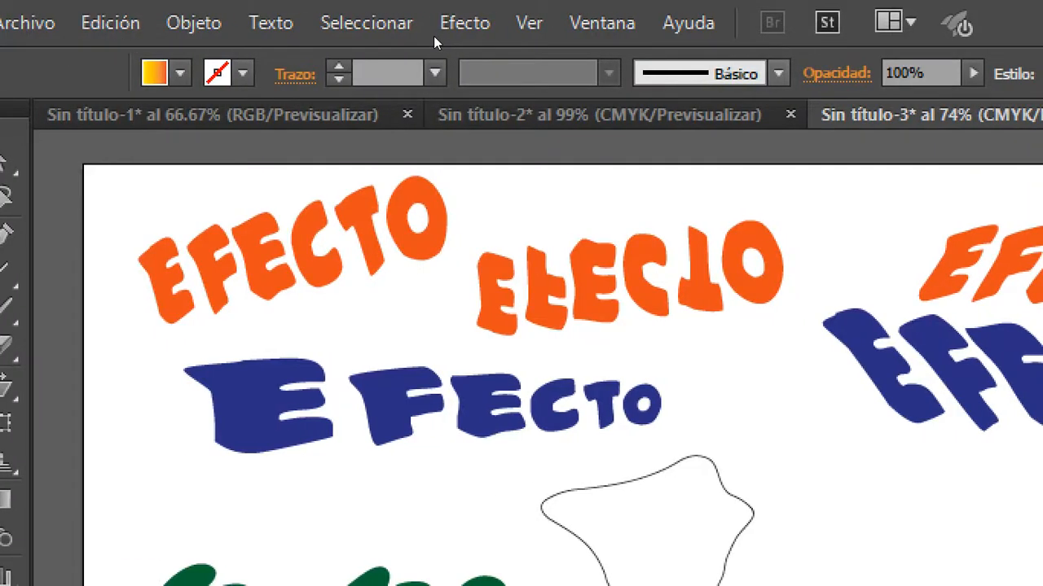
{"action": "left_click", "coordinate": [857, 73]}
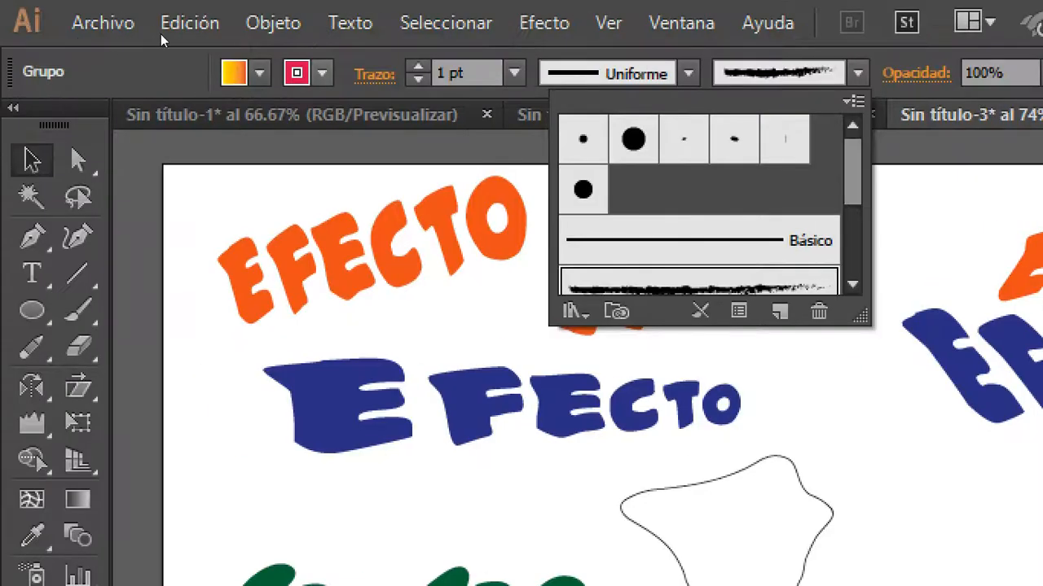
{"action": "left_click", "coordinate": [296, 73]}
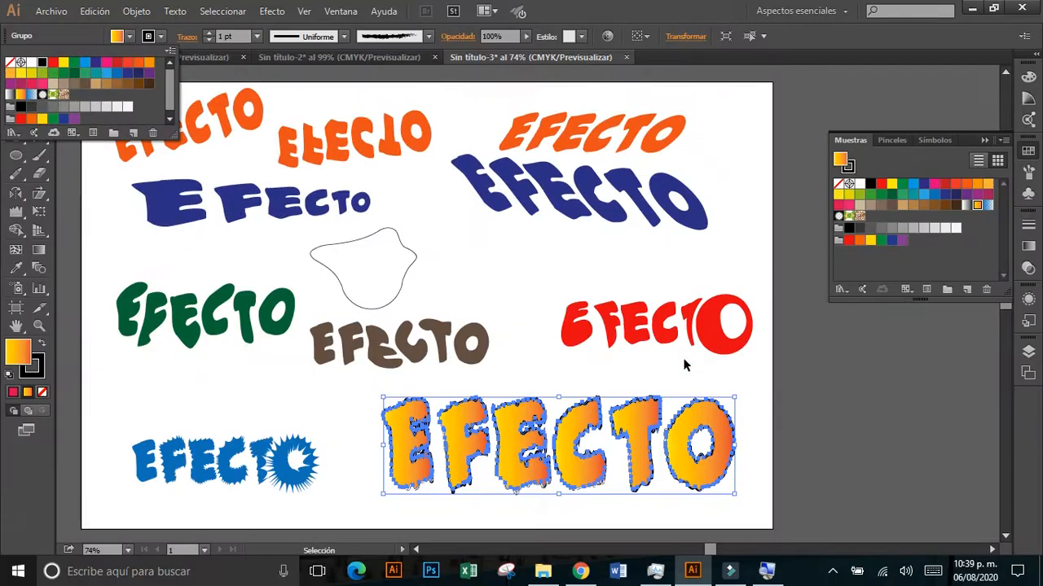
{"action": "left_click", "coordinate": [574, 511]}
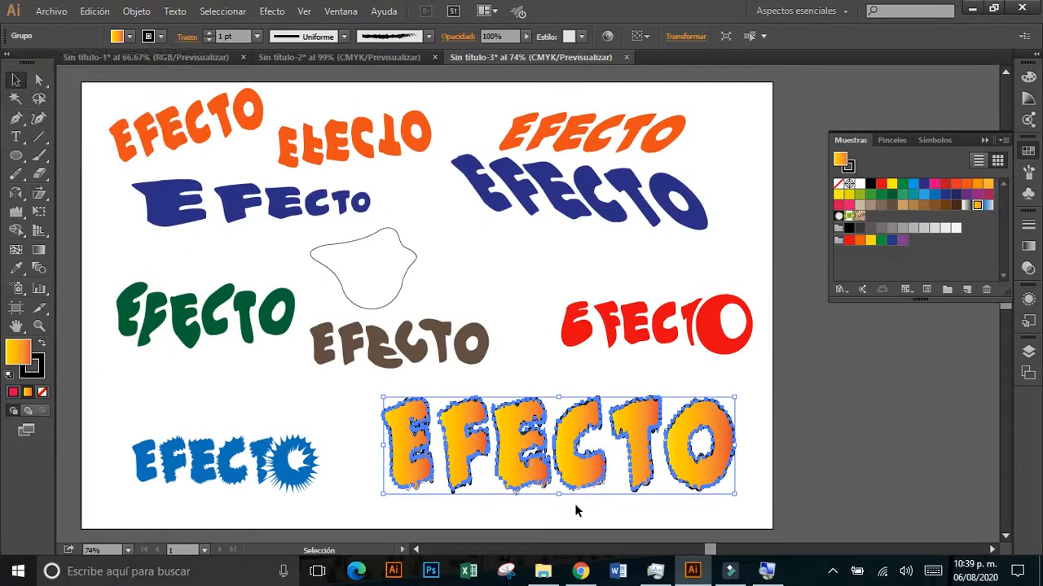
{"action": "left_click", "coordinate": [576, 518]}
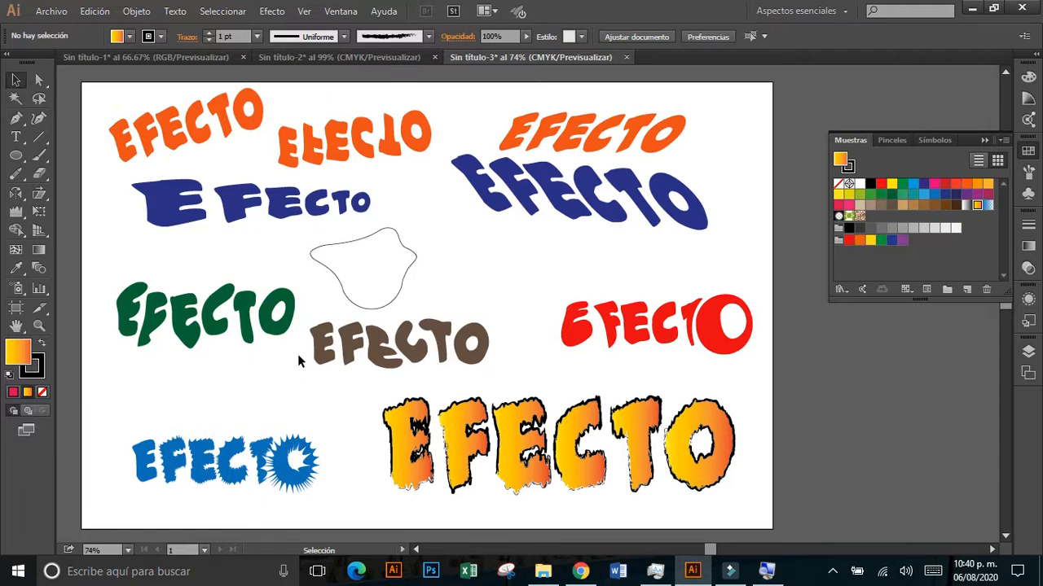
Step: Delete the unfilled freeform shape and the perspective-distorted dark blue EFECTO from the artboard
{"action": "left_click", "coordinate": [17, 214]}
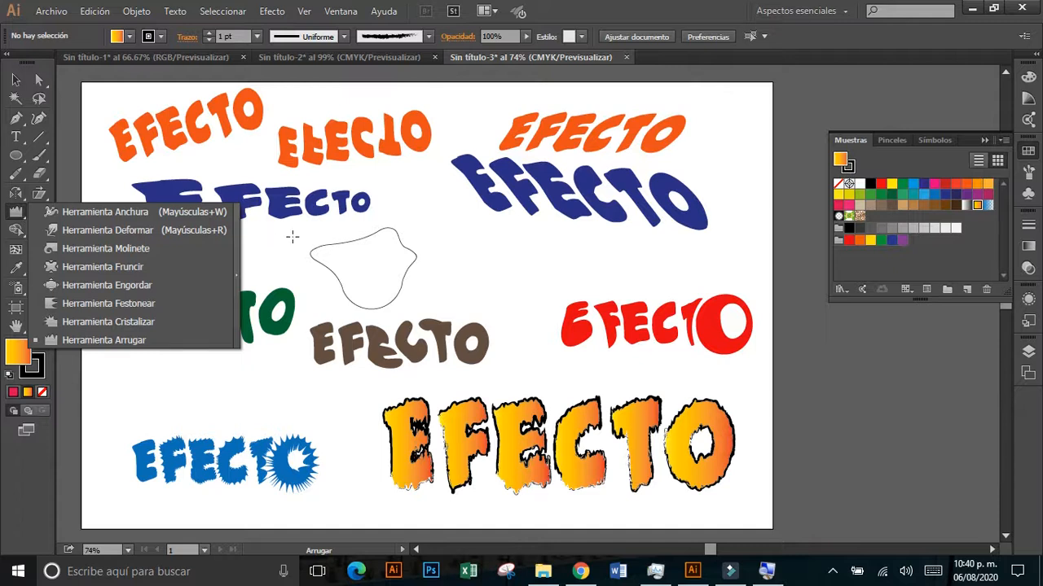
{"action": "left_click", "coordinate": [14, 78]}
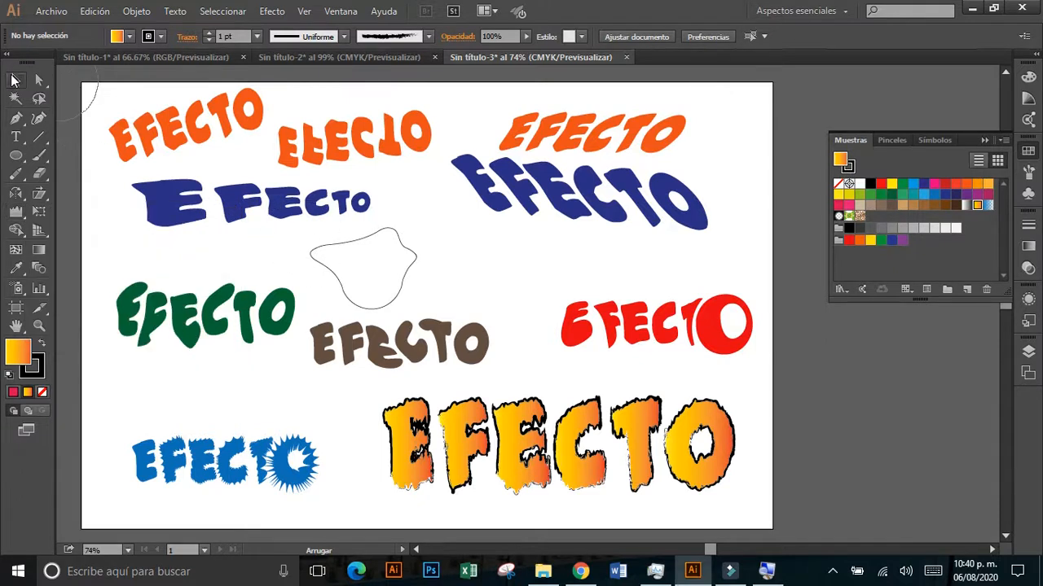
{"action": "left_click", "coordinate": [371, 242]}
{"action": "key", "text": "Delete"}
{"action": "left_click_drag", "start_coordinate": [348, 214], "coordinate": [329, 214]}
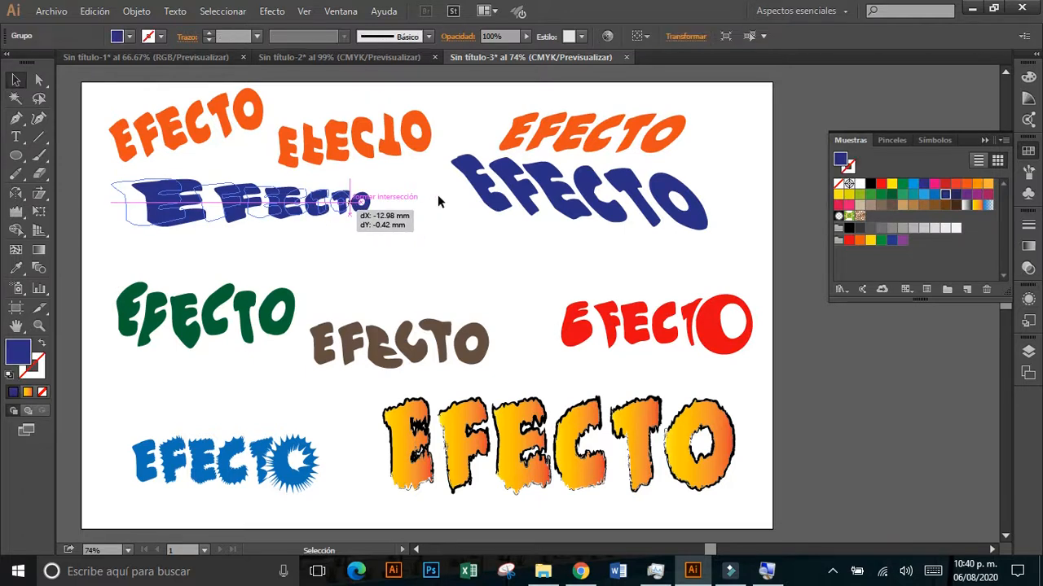
{"action": "key", "text": "Delete"}
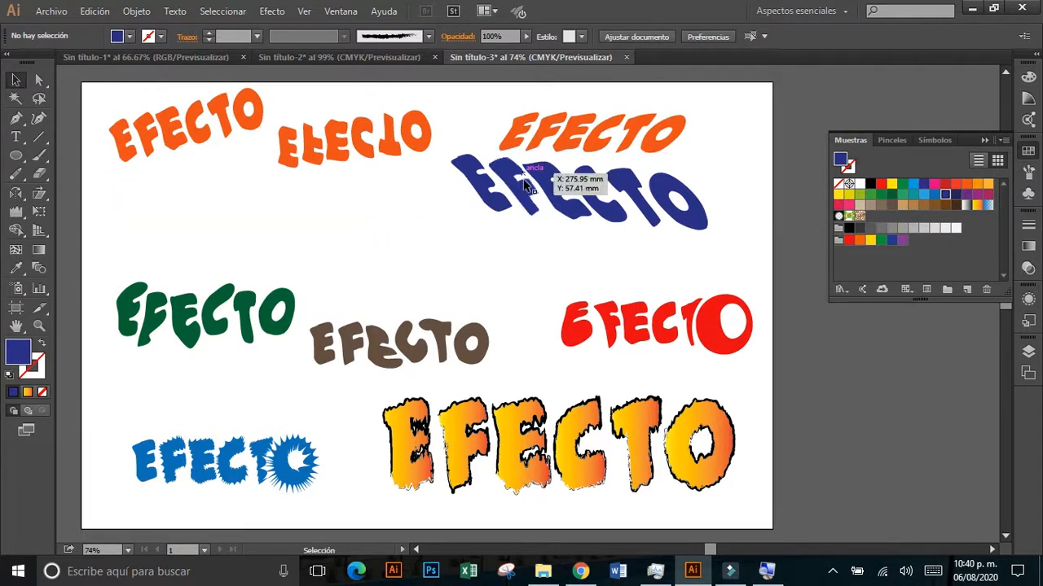
Step: Delete the orange EFECTO with reflected letters and move the rotated orange EFECTO to just above the red one
{"action": "left_click", "coordinate": [414, 146]}
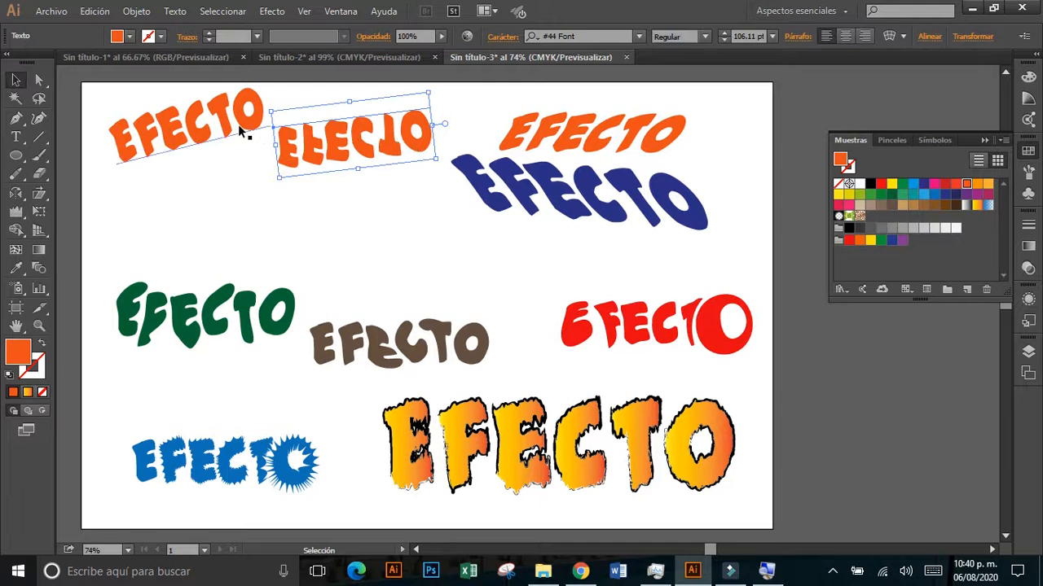
{"action": "key", "text": "Delete"}
{"action": "left_click_drag", "start_coordinate": [203, 123], "coordinate": [680, 268]}
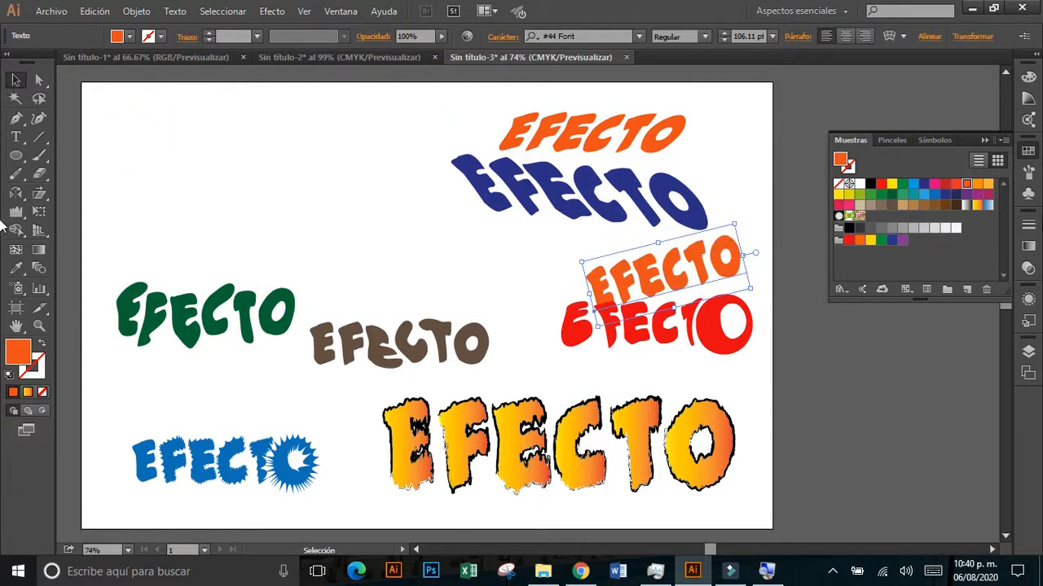
Step: Place the griffin symbol from the Paquete de vectores majestuoso library in the artboard's empty upper left area and break its symbol link
{"action": "left_click", "coordinate": [1029, 196]}
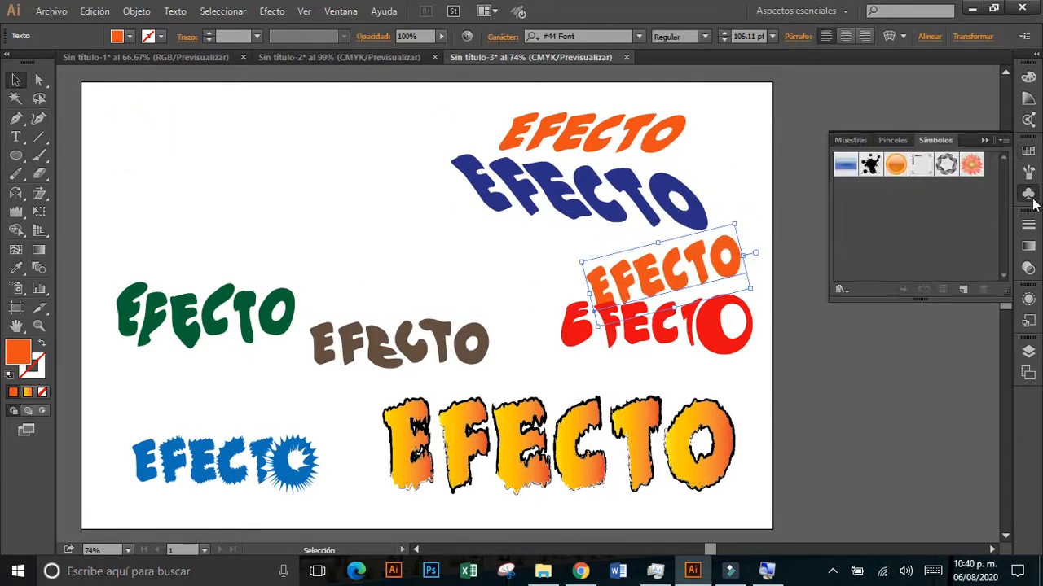
{"action": "left_click", "coordinate": [842, 290]}
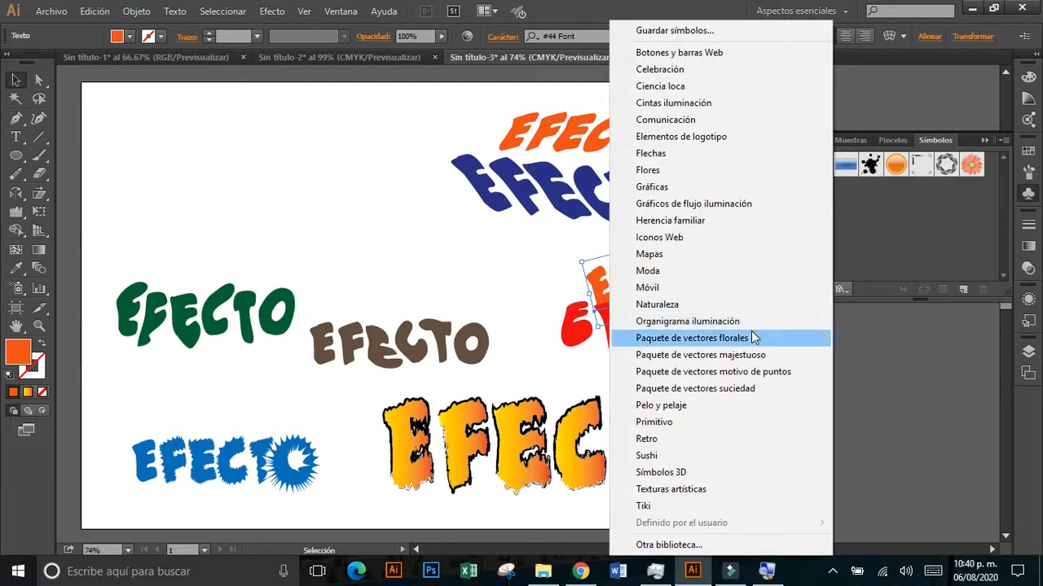
{"action": "left_click", "coordinate": [755, 355]}
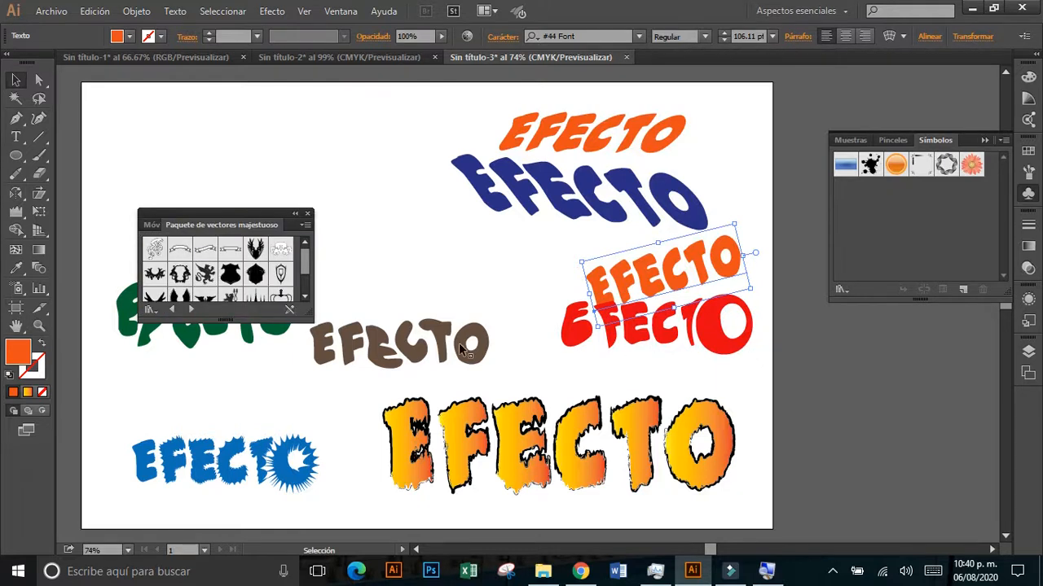
{"action": "left_click", "coordinate": [205, 275]}
{"action": "left_click_drag", "start_coordinate": [278, 167], "coordinate": [278, 167]}
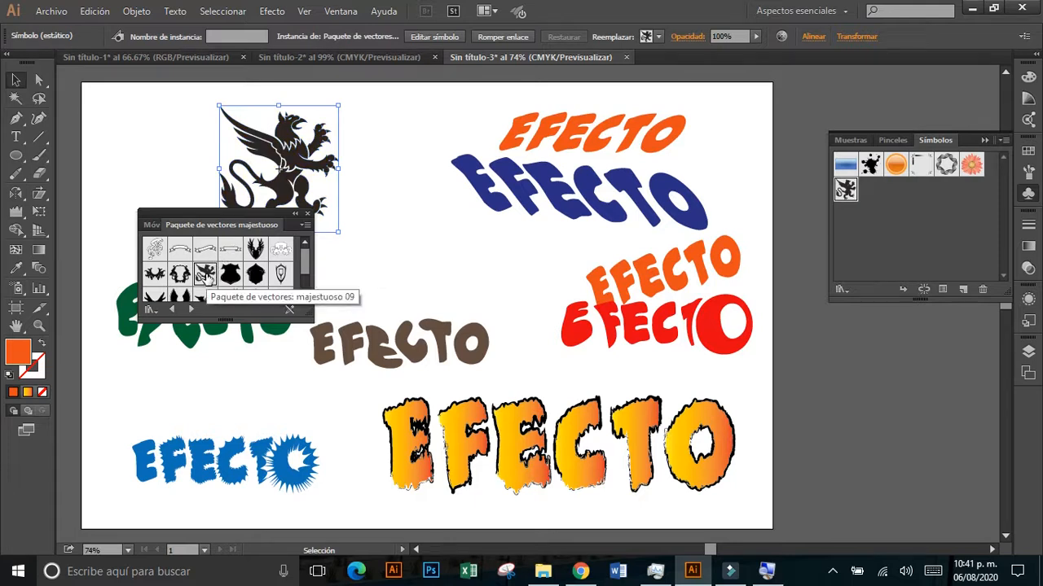
{"action": "left_click", "coordinate": [307, 214]}
{"action": "left_click", "coordinate": [921, 288]}
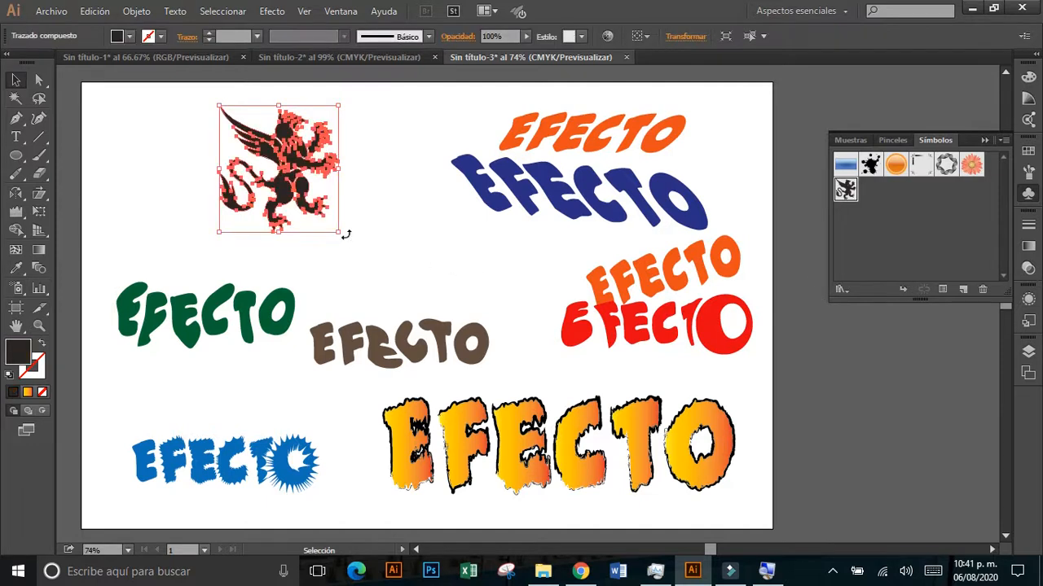
Step: Enlarge the griffin to about one and a half times its size and fill it with a brown swatch
{"action": "left_click_drag", "start_coordinate": [341, 234], "coordinate": [408, 295]}
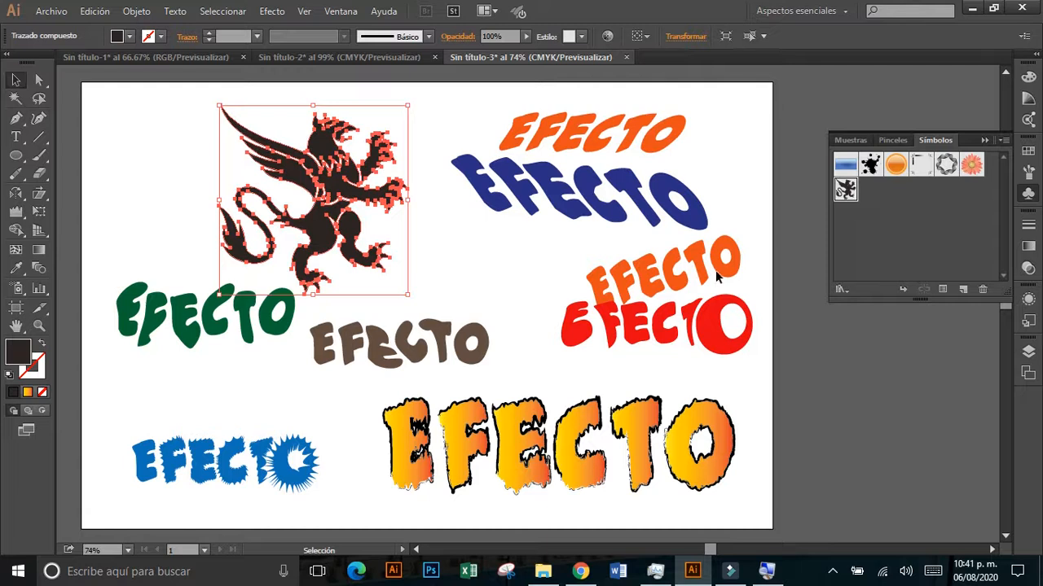
{"action": "left_click", "coordinate": [1028, 150]}
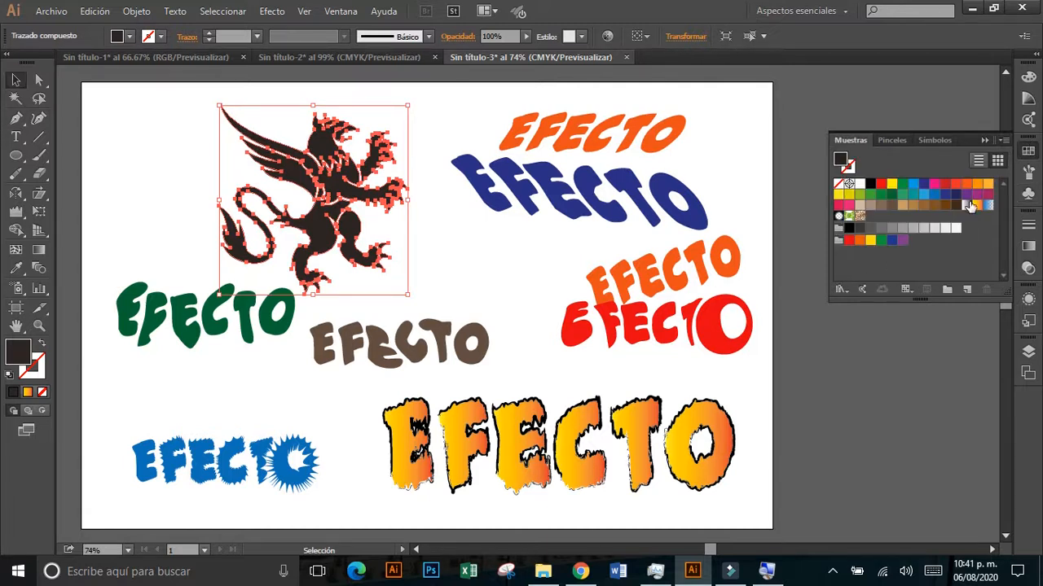
{"action": "left_click", "coordinate": [945, 204]}
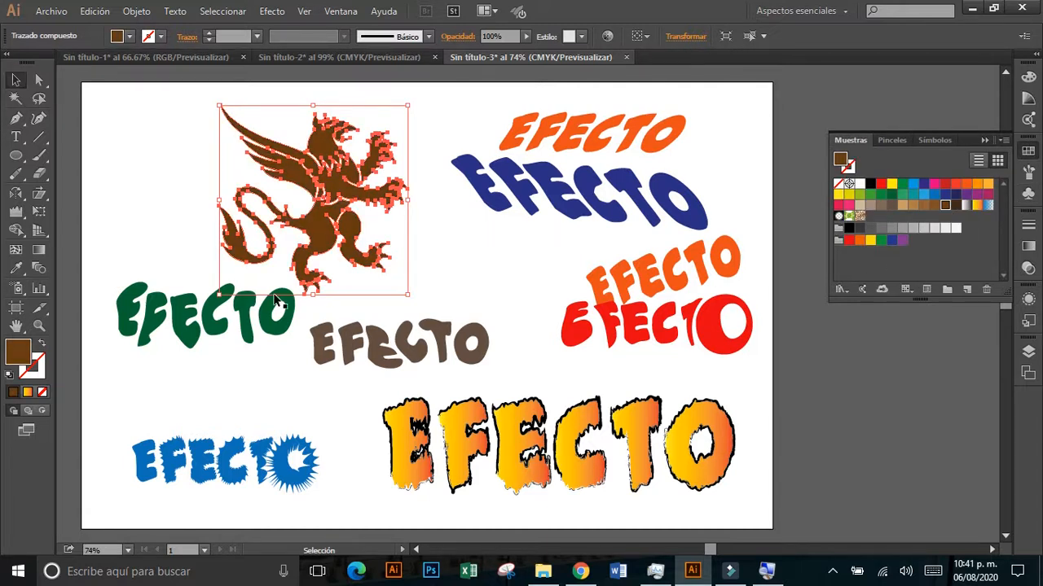
Step: Bloat the griffin's head and the tip of its tail with the Engordar tool
{"action": "left_click_drag", "start_coordinate": [15, 213], "coordinate": [79, 285]}
{"action": "mouse_move", "coordinate": [304, 147]}
{"action": "left_mouse_down"}
{"action": "mouse_move", "coordinate": [303, 116]}
{"action": "mouse_move", "coordinate": [302, 128]}
{"action": "mouse_move", "coordinate": [334, 136]}
{"action": "left_mouse_up"}
{"action": "key", "text": "ctrl+z"}
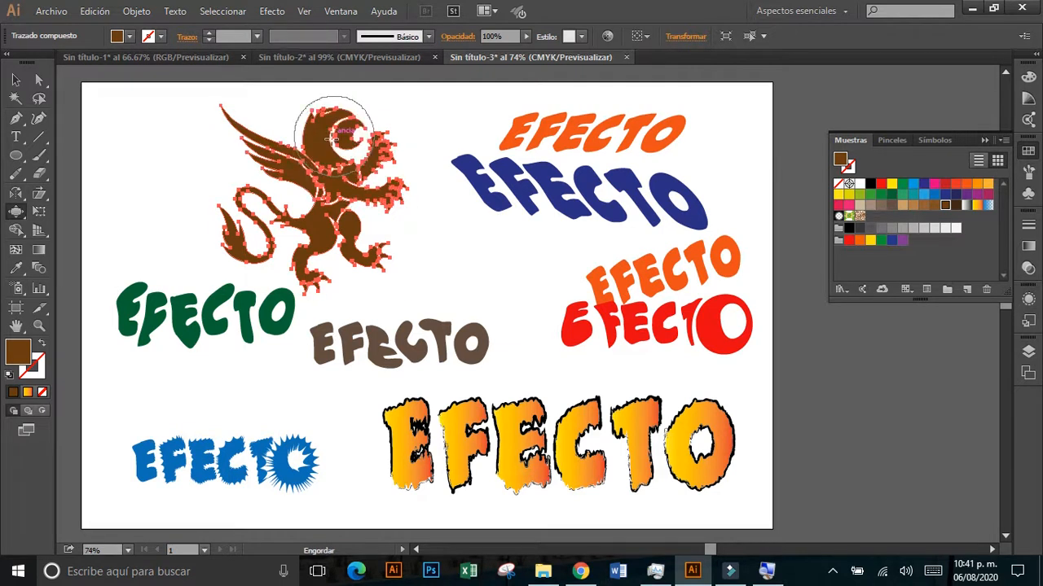
{"action": "left_click_drag", "start_coordinate": [254, 237], "coordinate": [255, 238]}
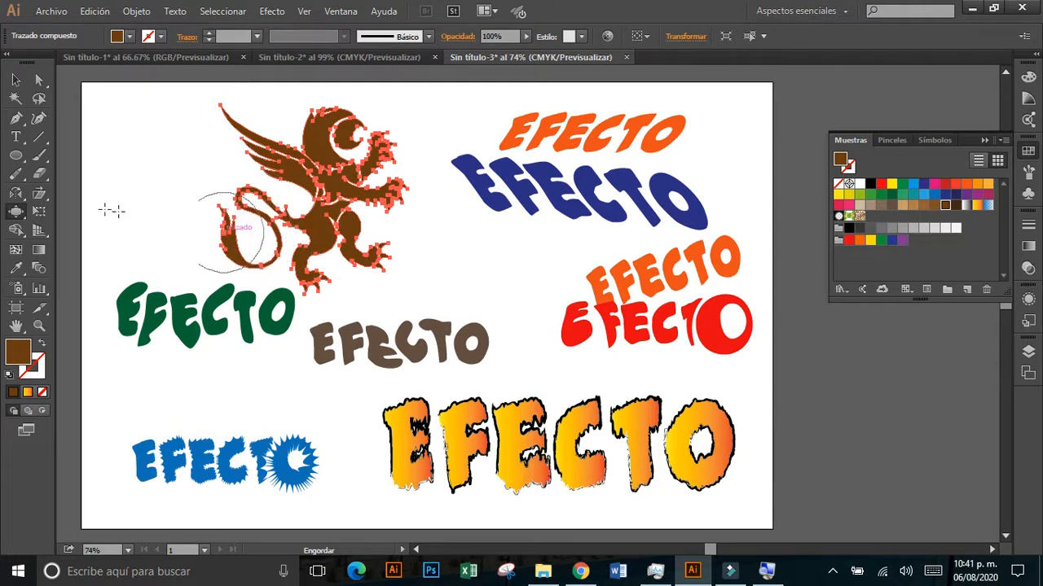
Step: Twirl the griffin's tail, hind legs and front paws with the Molinete tool
{"action": "left_click", "coordinate": [16, 212]}
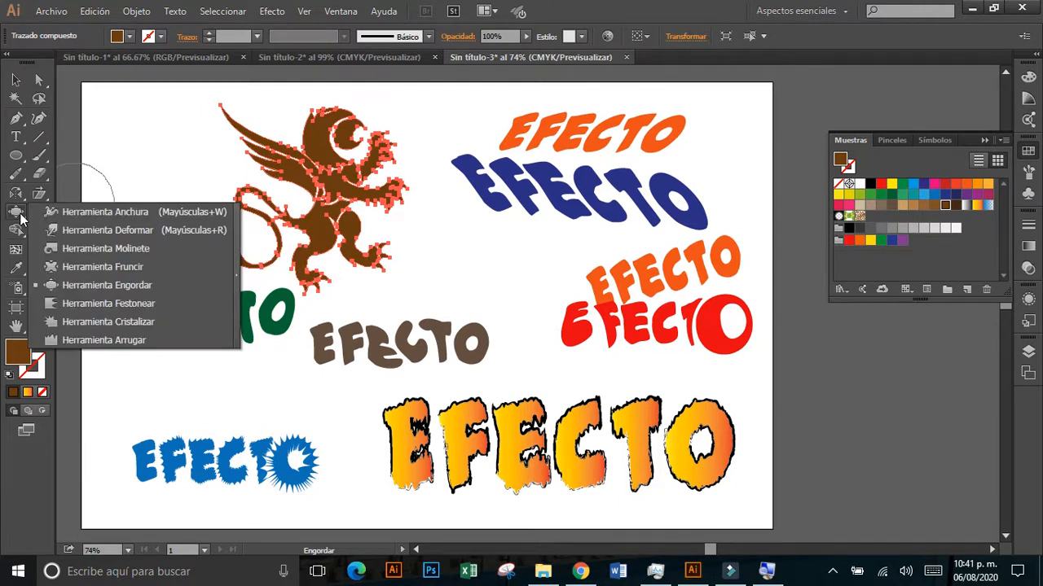
{"action": "left_click", "coordinate": [96, 249]}
{"action": "left_click_drag", "start_coordinate": [241, 238], "coordinate": [250, 238]}
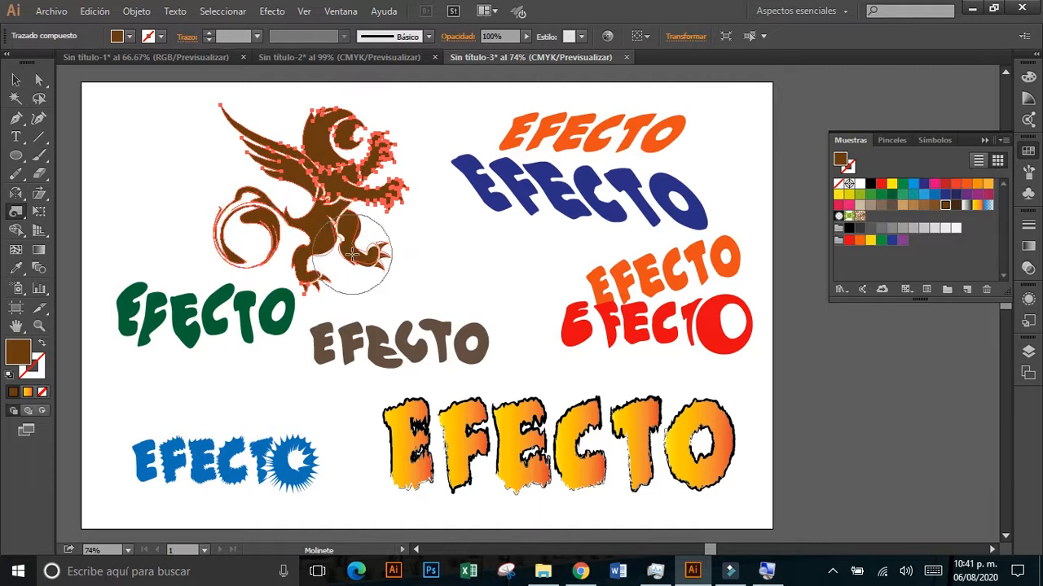
{"action": "left_click", "coordinate": [316, 271]}
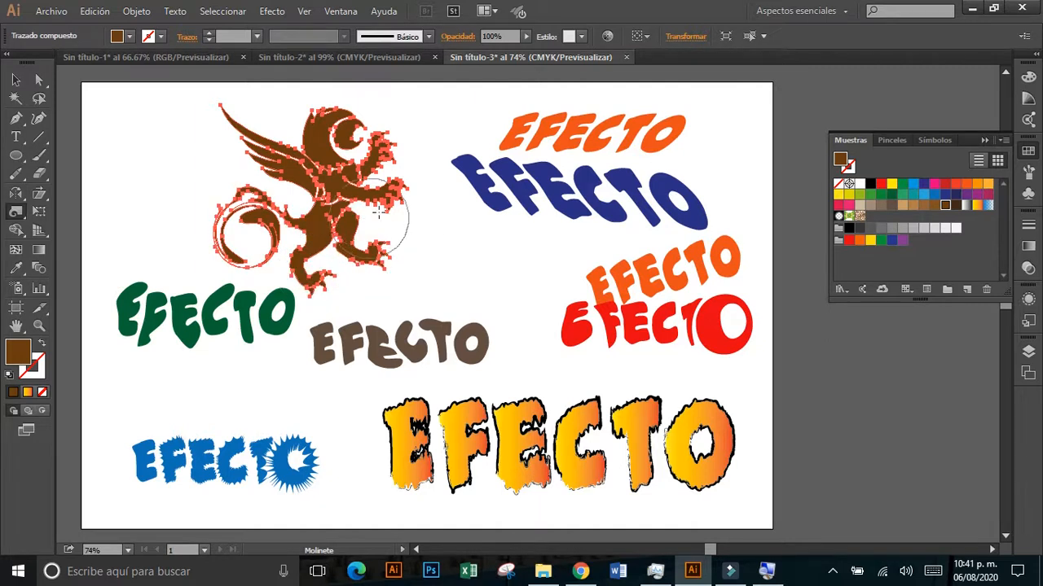
{"action": "left_click", "coordinate": [386, 207]}
{"action": "left_click_drag", "start_coordinate": [388, 179], "coordinate": [397, 130]}
Step: Move the griffin up and left to just above the green EFECTO, near the artboard's upper left corner, and deselect it
{"action": "left_click", "coordinate": [15, 79]}
{"action": "left_click", "coordinate": [121, 143]}
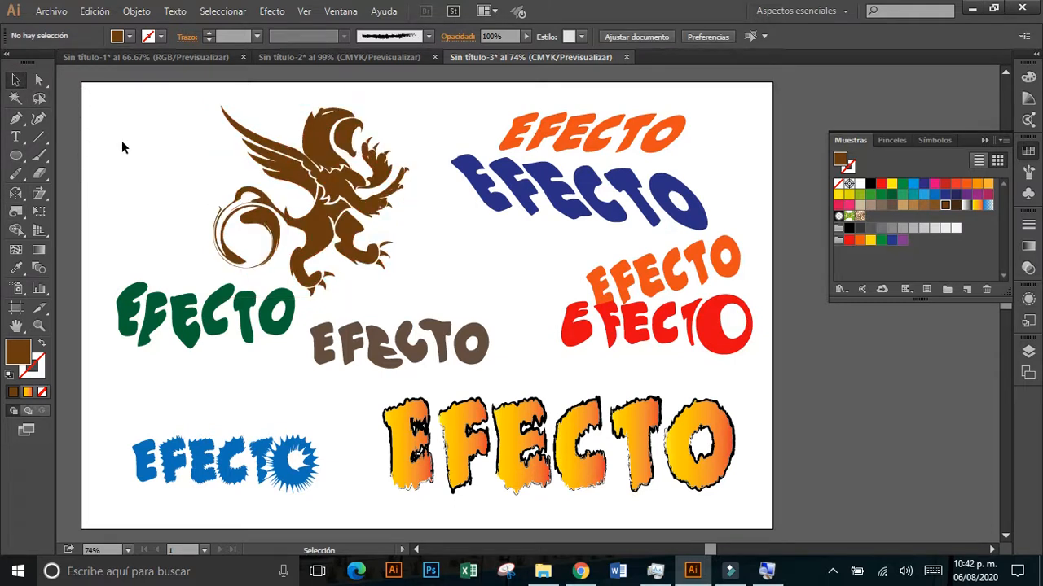
{"action": "left_click_drag", "start_coordinate": [313, 200], "coordinate": [248, 186]}
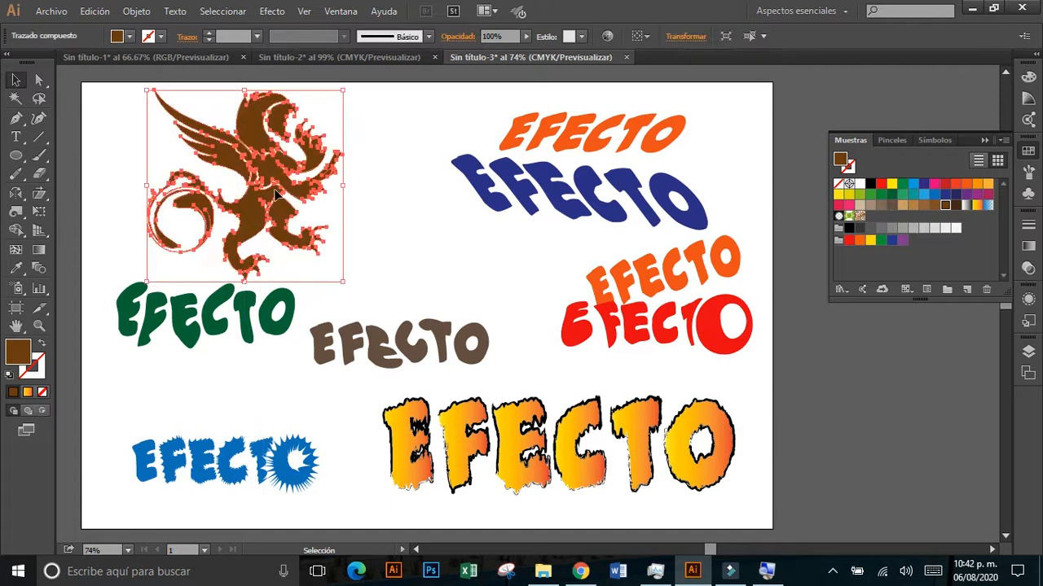
{"action": "left_click", "coordinate": [374, 198]}
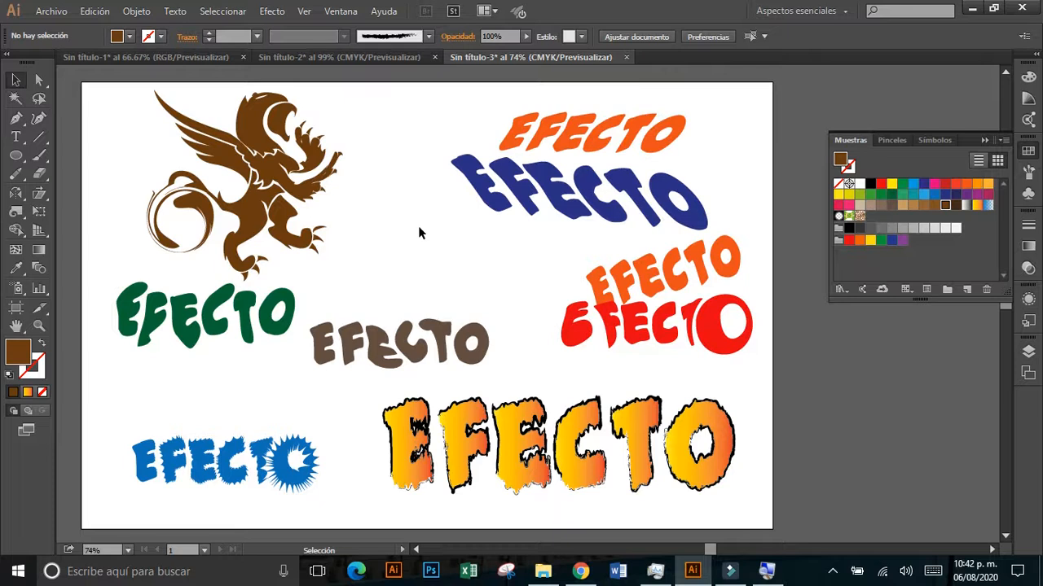
{"action": "left_click", "coordinate": [833, 570]}
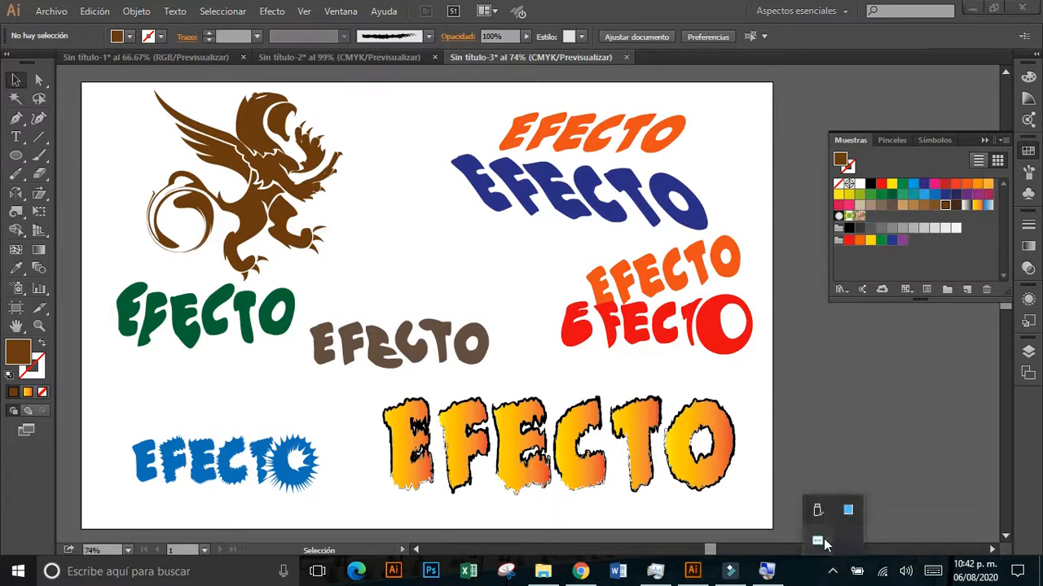